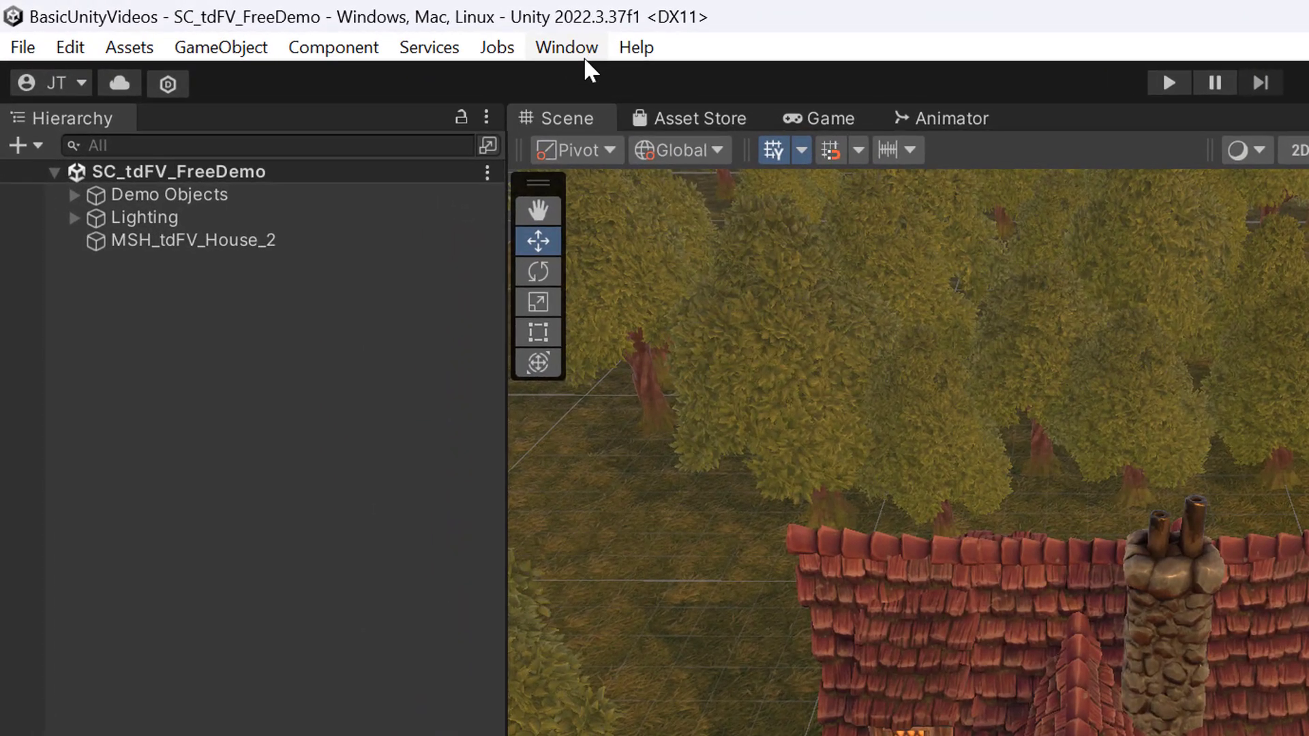
- Install Simplygon.Unity2022Plugin.tgz from Simplygon/10/Unity/bin/2022 using Package Manager's Add package from tarball
left_click(585, 54)
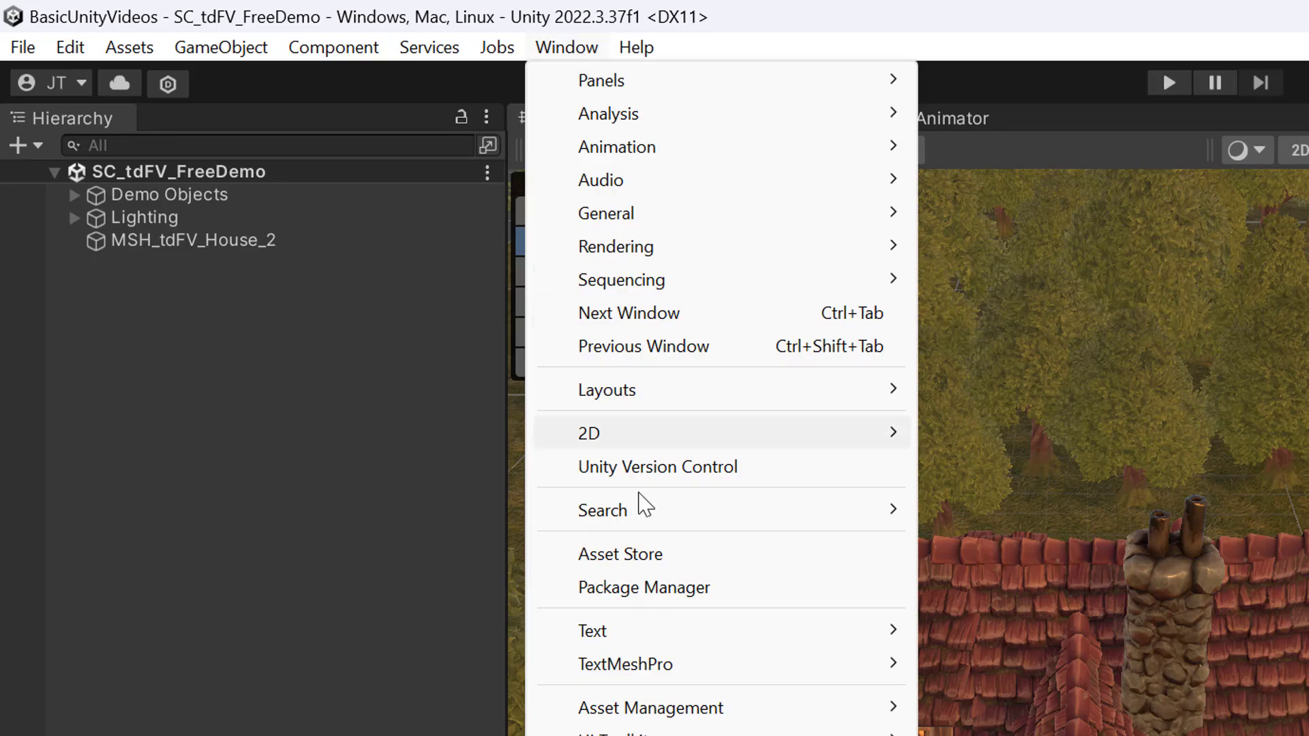
left_click(700, 590)
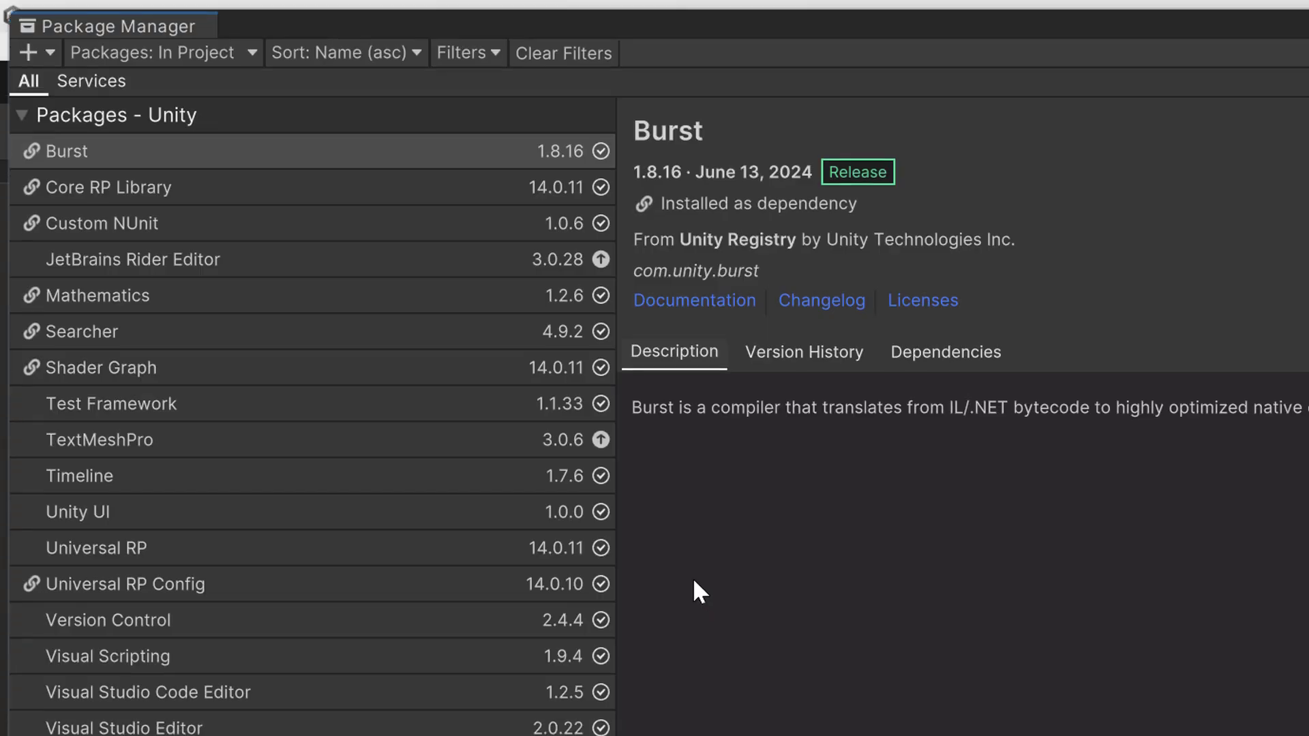
left_click(48, 58)
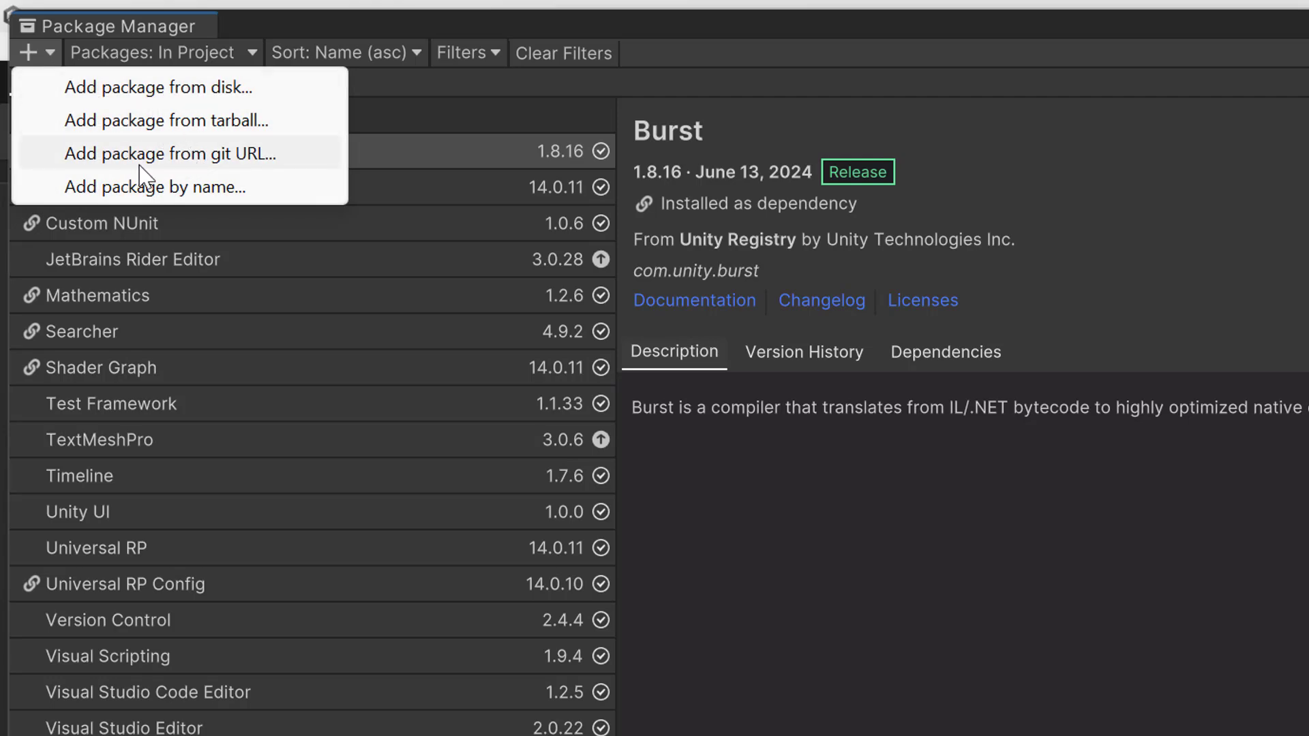
left_click(236, 122)
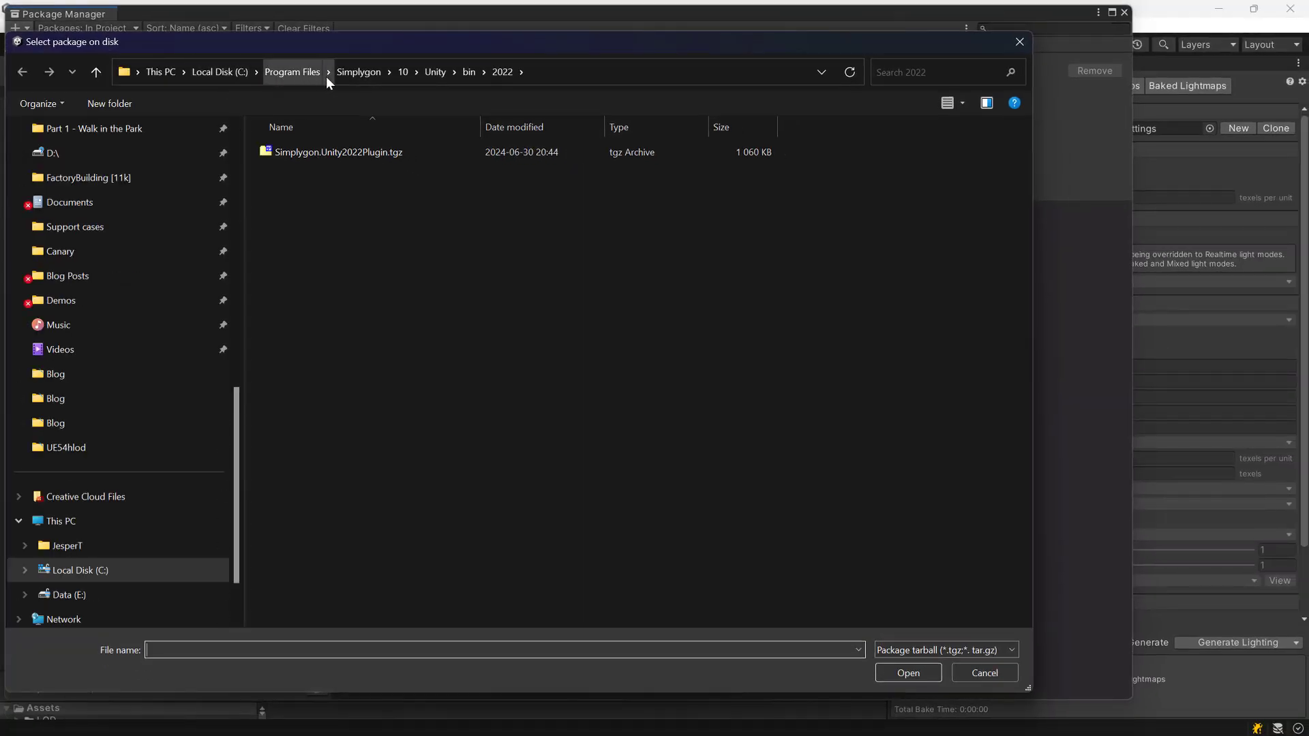
left_click(377, 74)
double_click(310, 168)
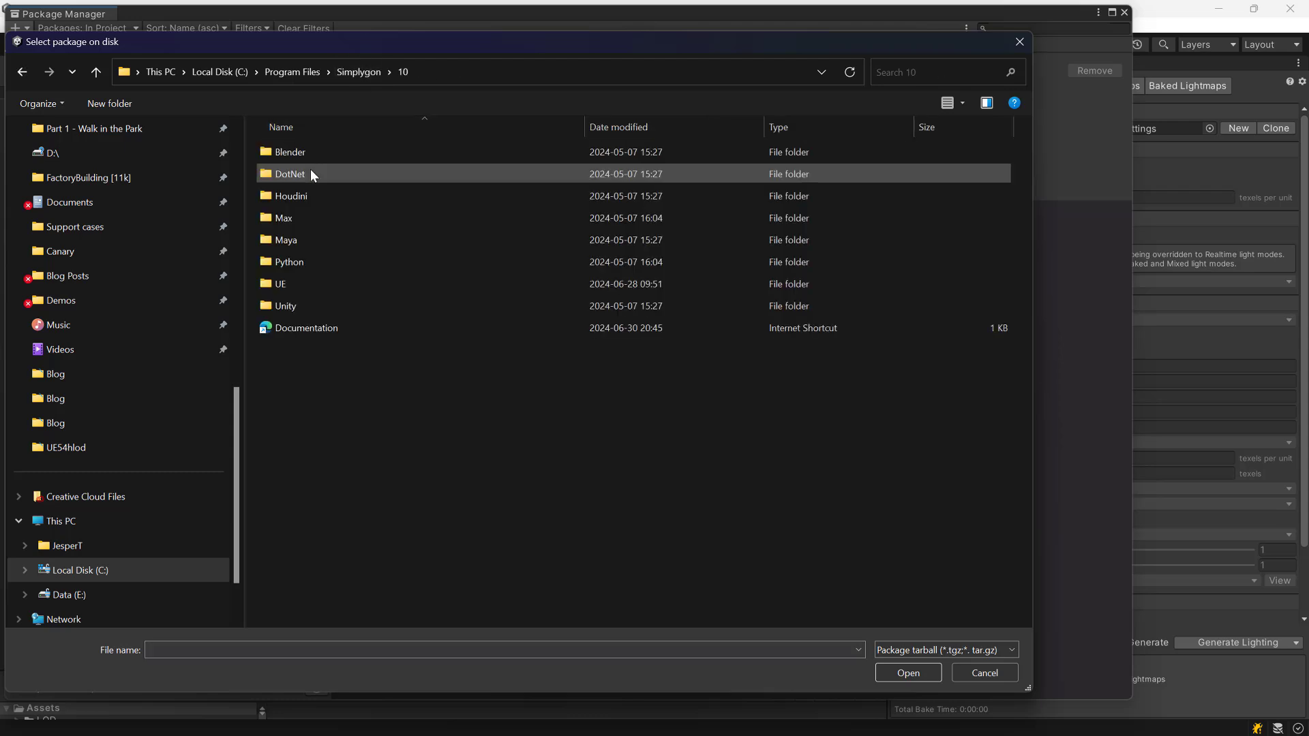
double_click(307, 303)
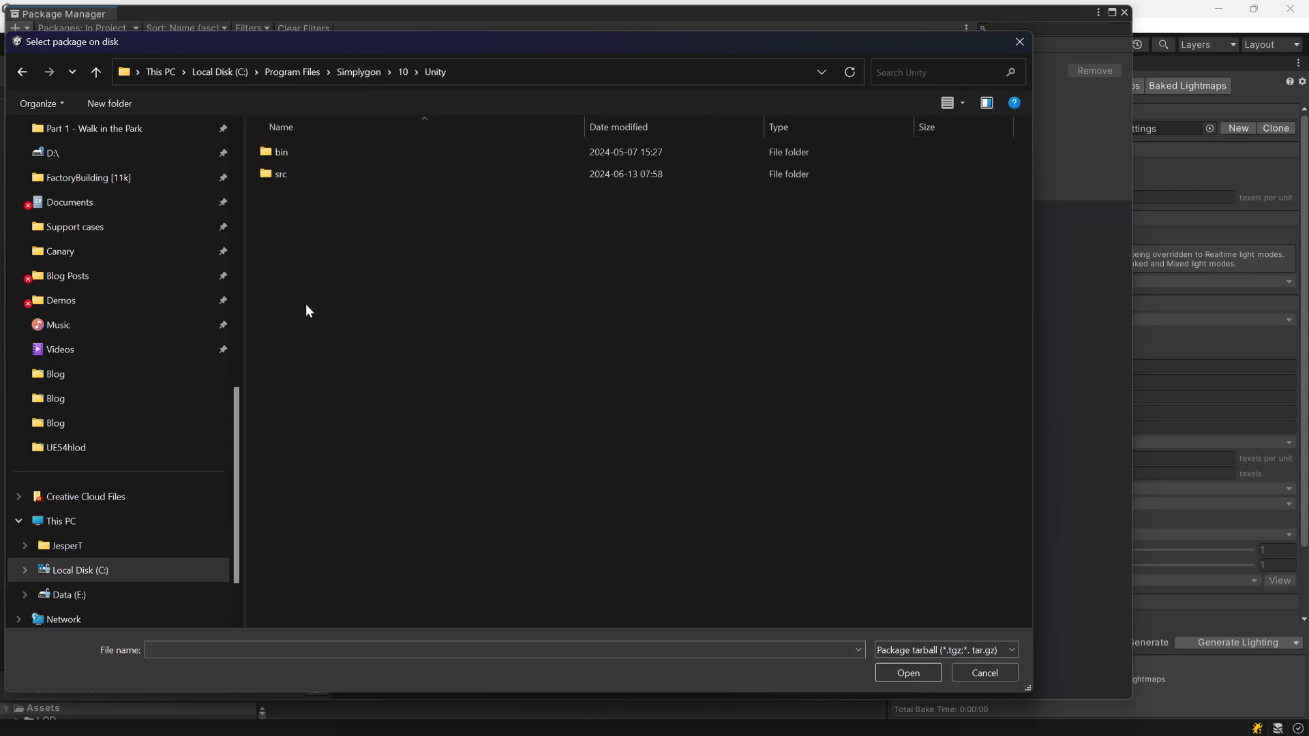
double_click(295, 155)
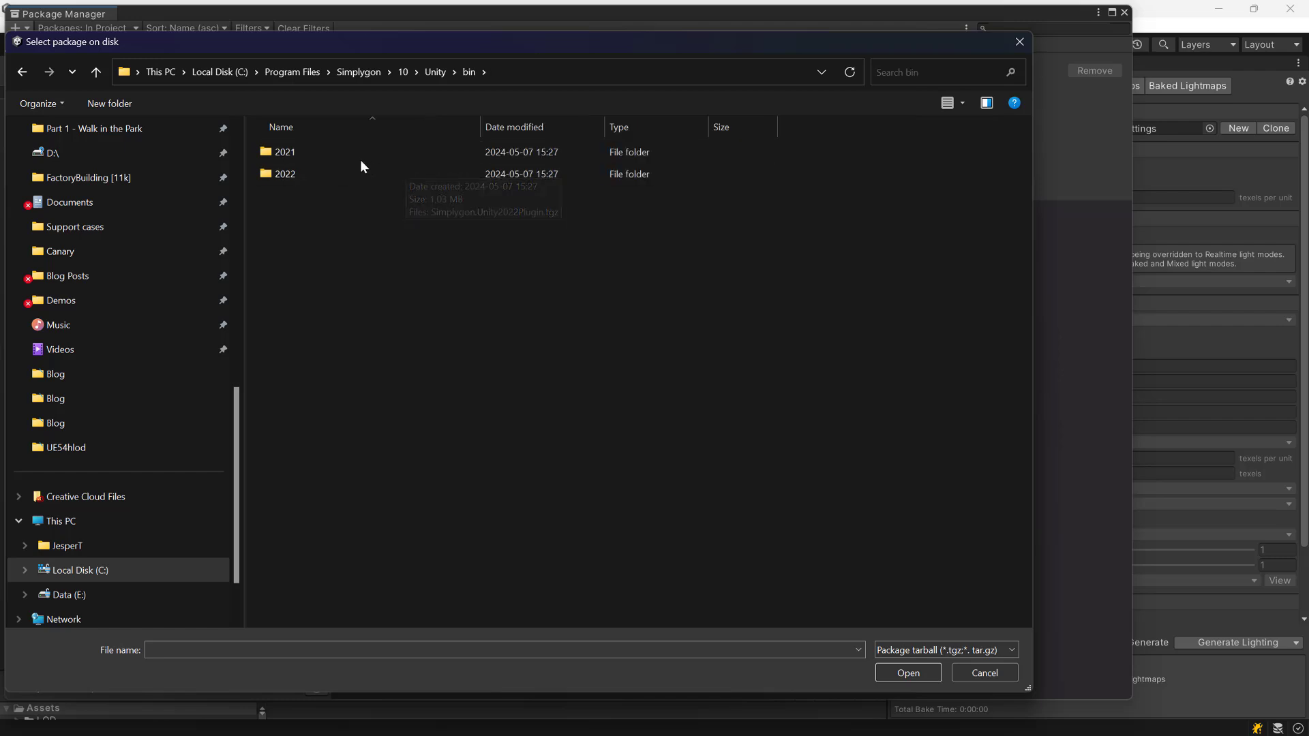
double_click(295, 176)
left_click(318, 153)
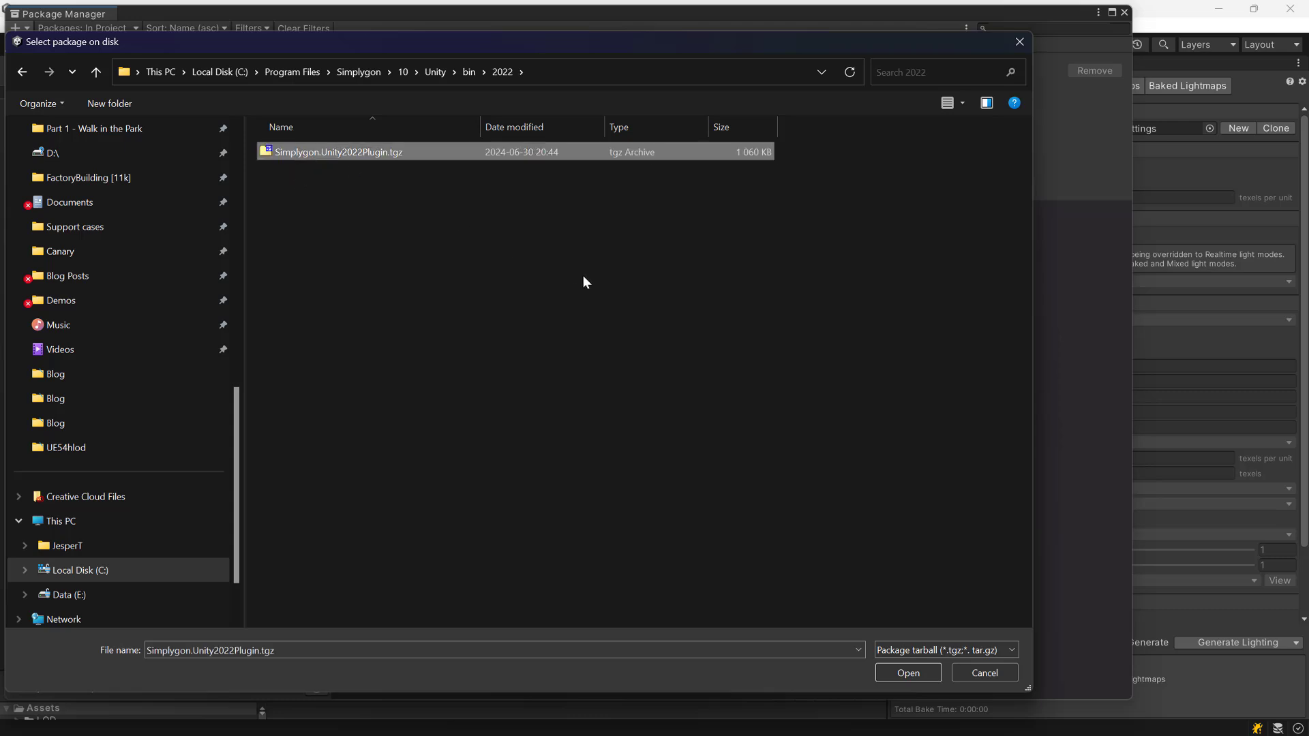
left_click(908, 674)
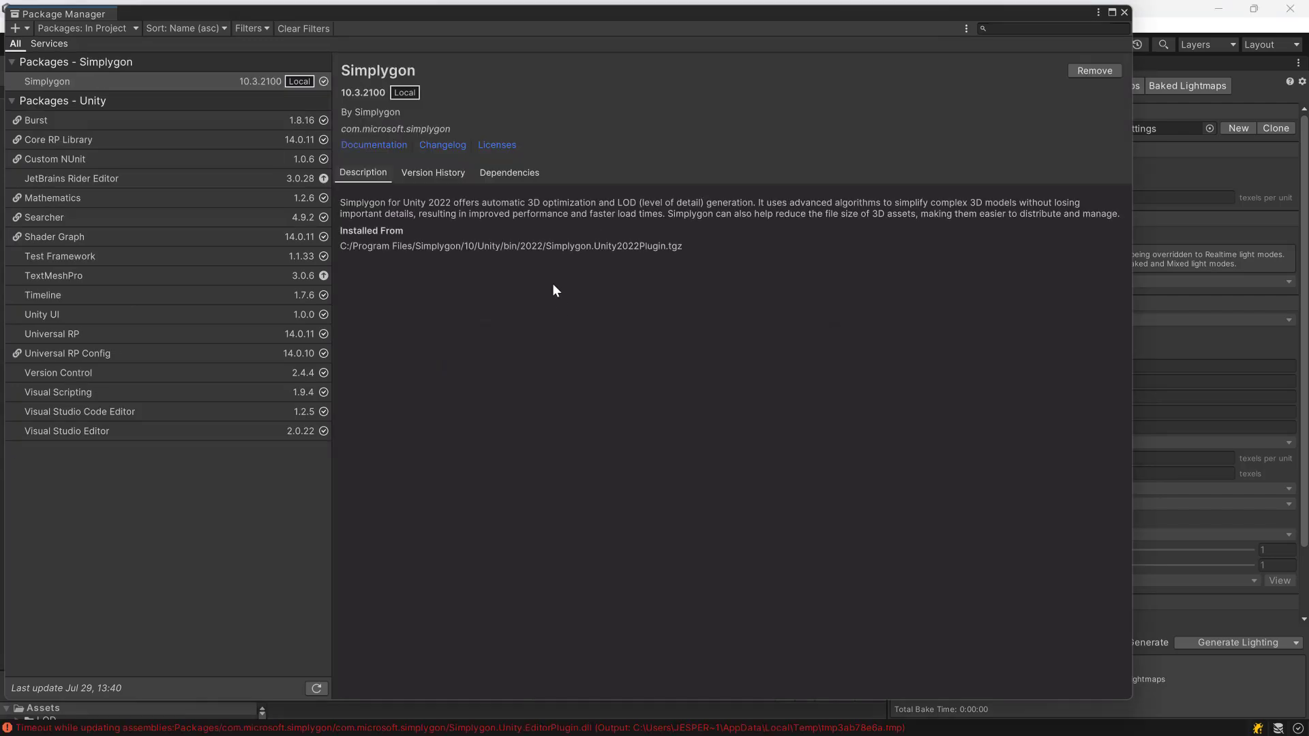
- Review the Simplygon package's dependencies, then close the Package Manager
left_click(522, 177)
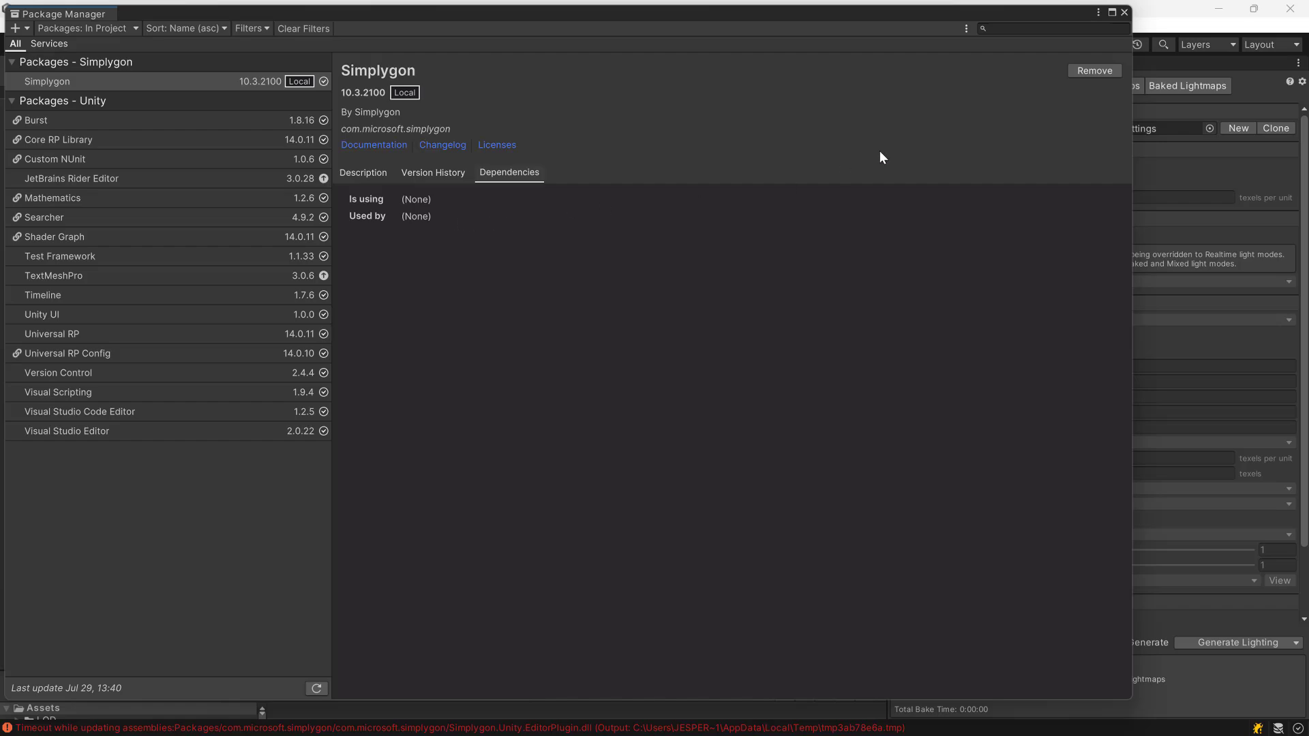
left_click(1124, 12)
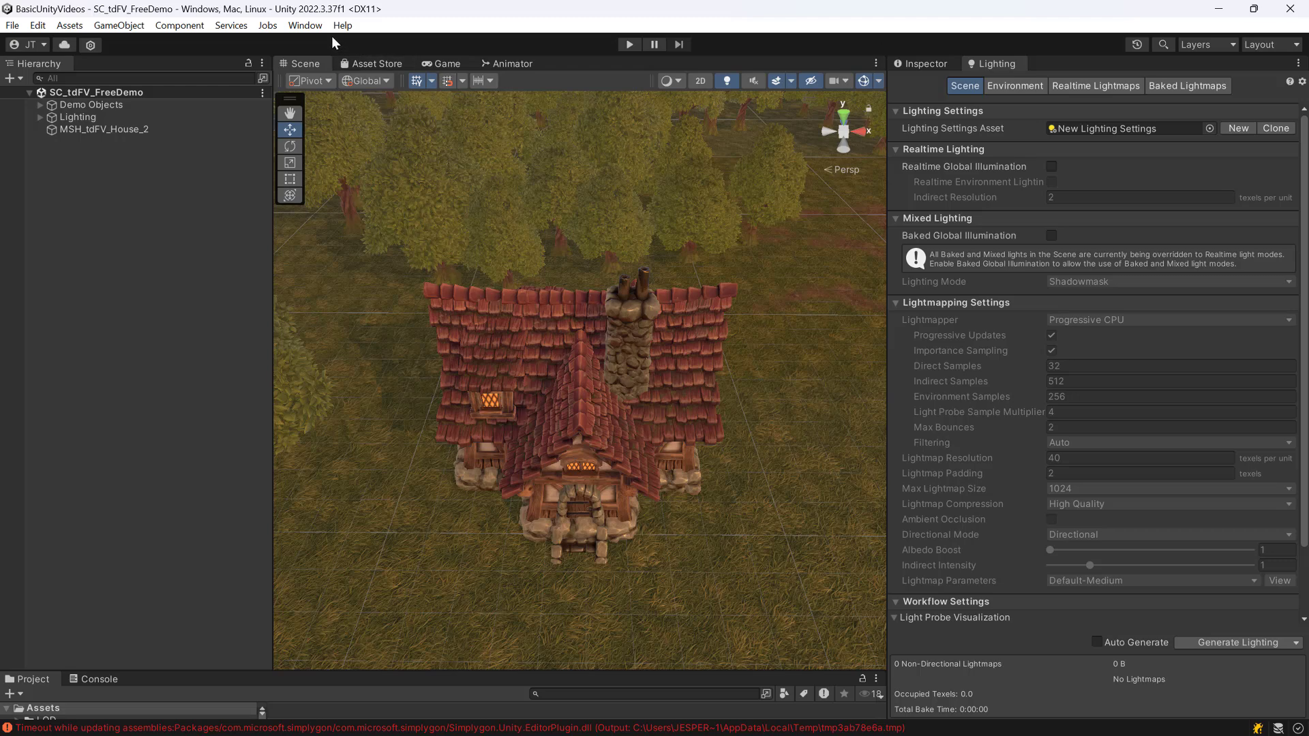
- Open the Simplygon window and select the house in the scene
left_click(308, 26)
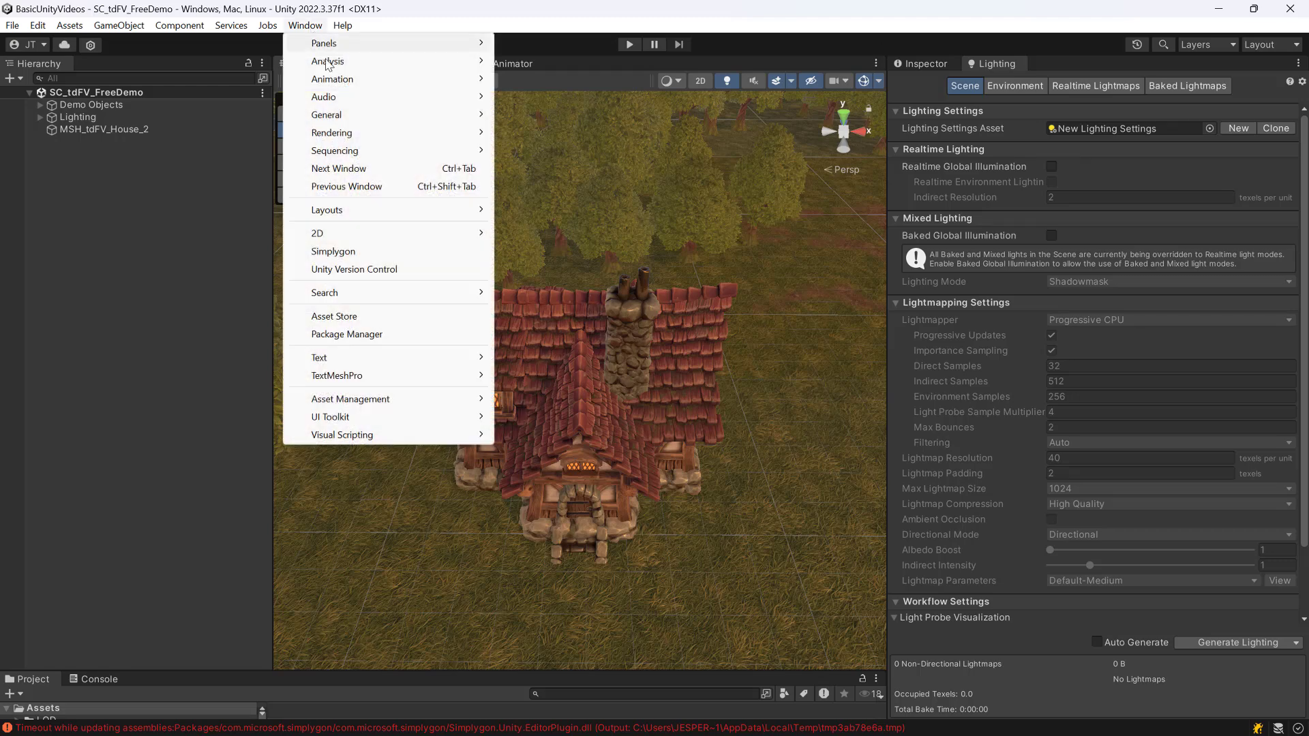
left_click(381, 258)
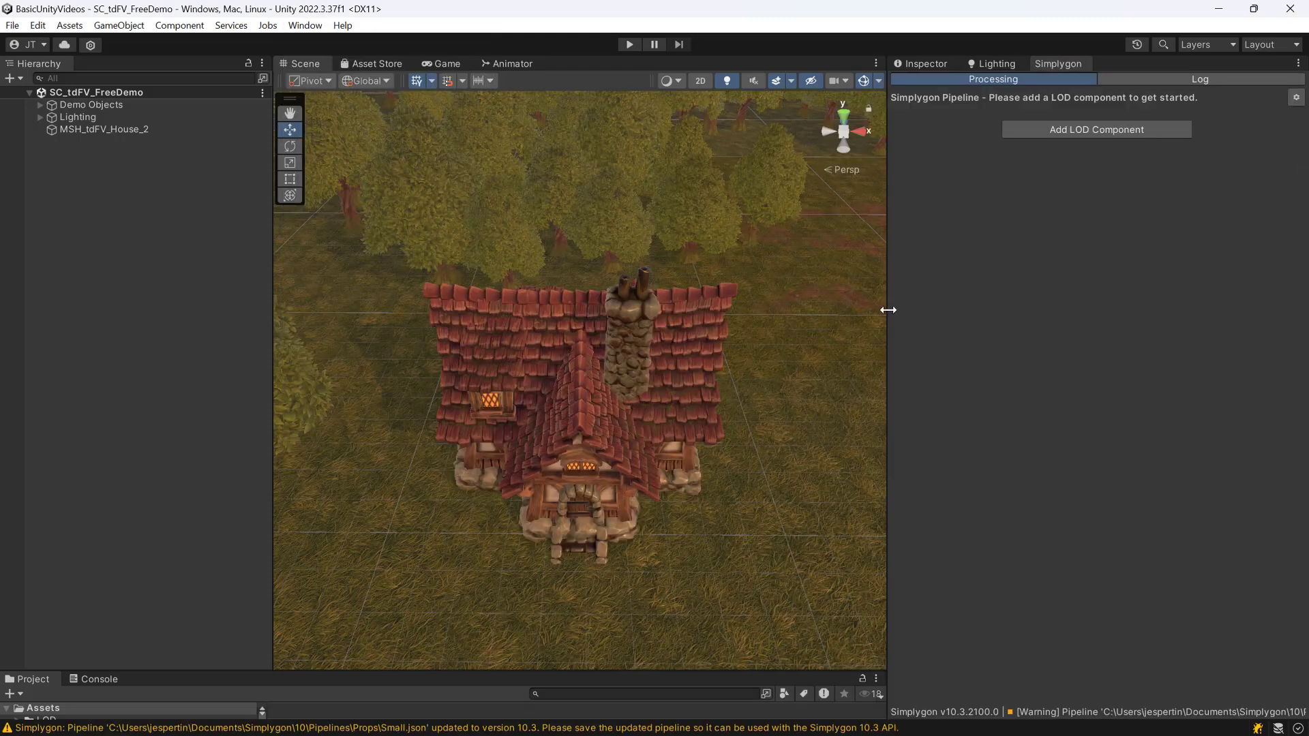
left_click(676, 376)
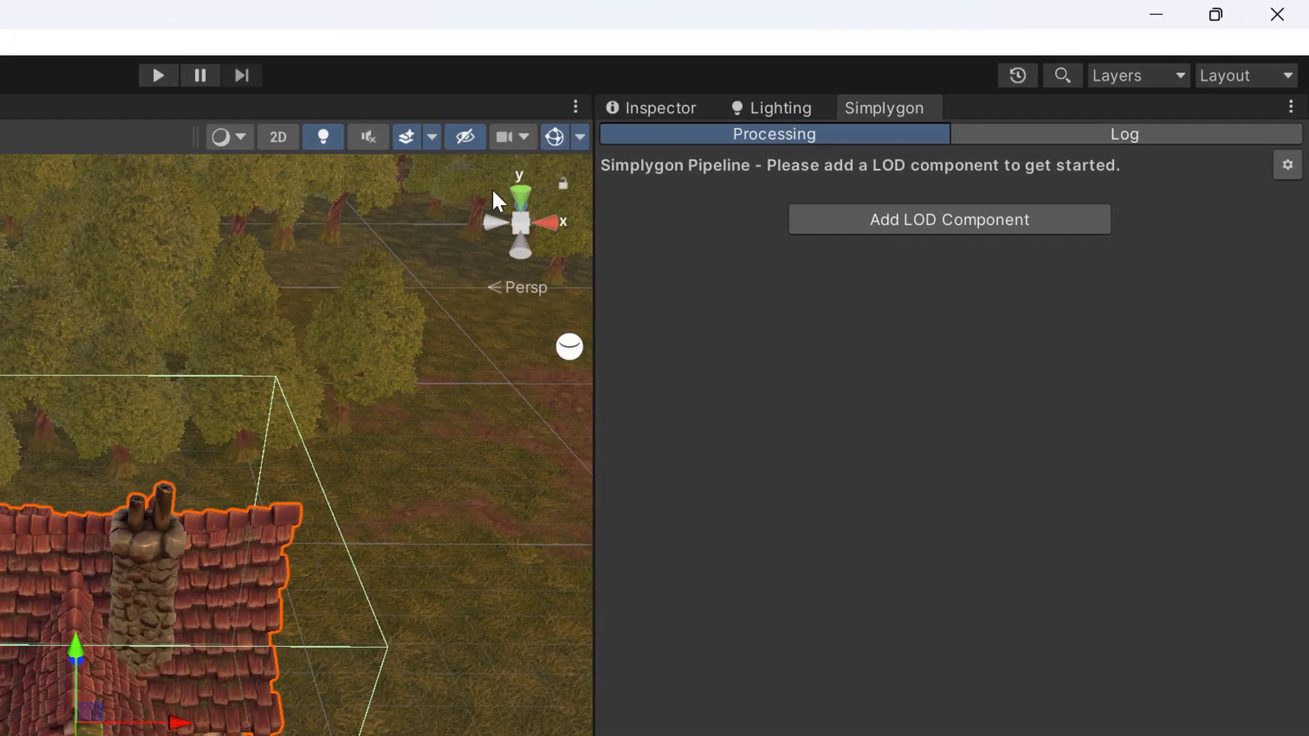
- Add a Template > Basic > Reduction LOD component and expand its 0.5 triangle-ratio ReductionSettings
left_click(836, 228)
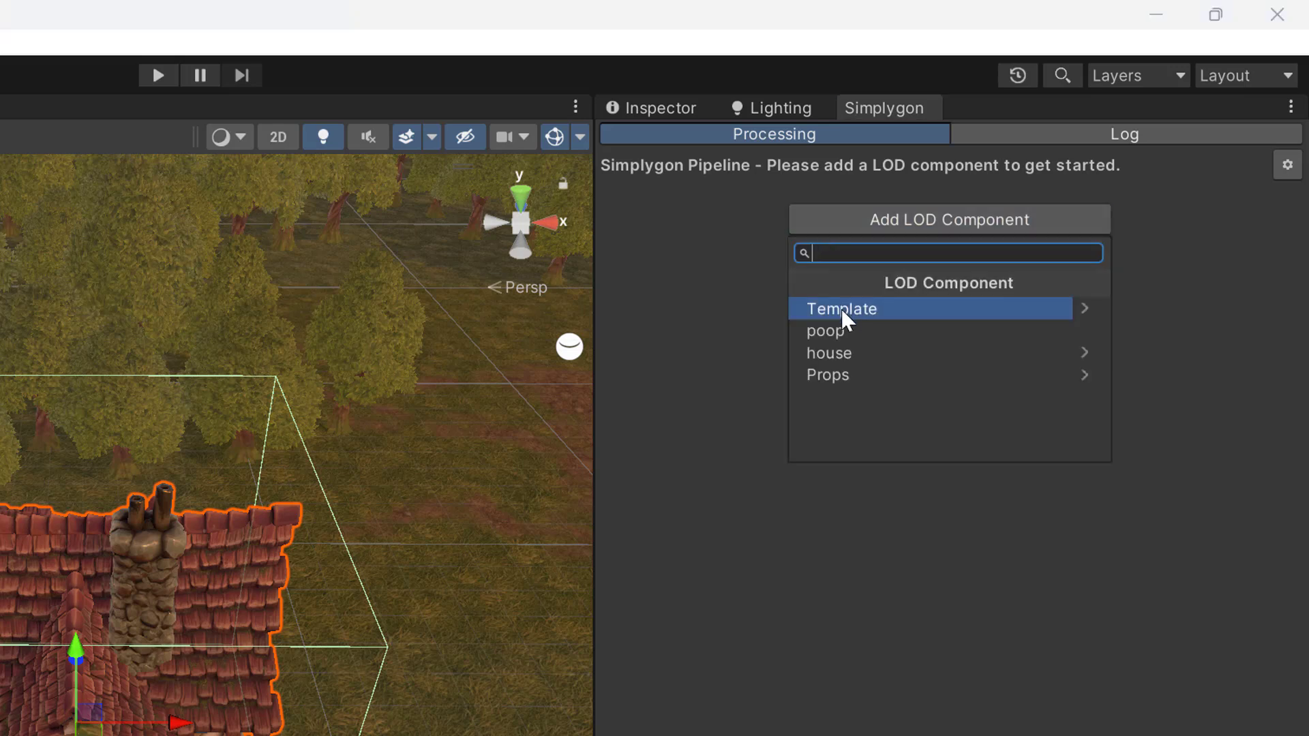
left_click(846, 310)
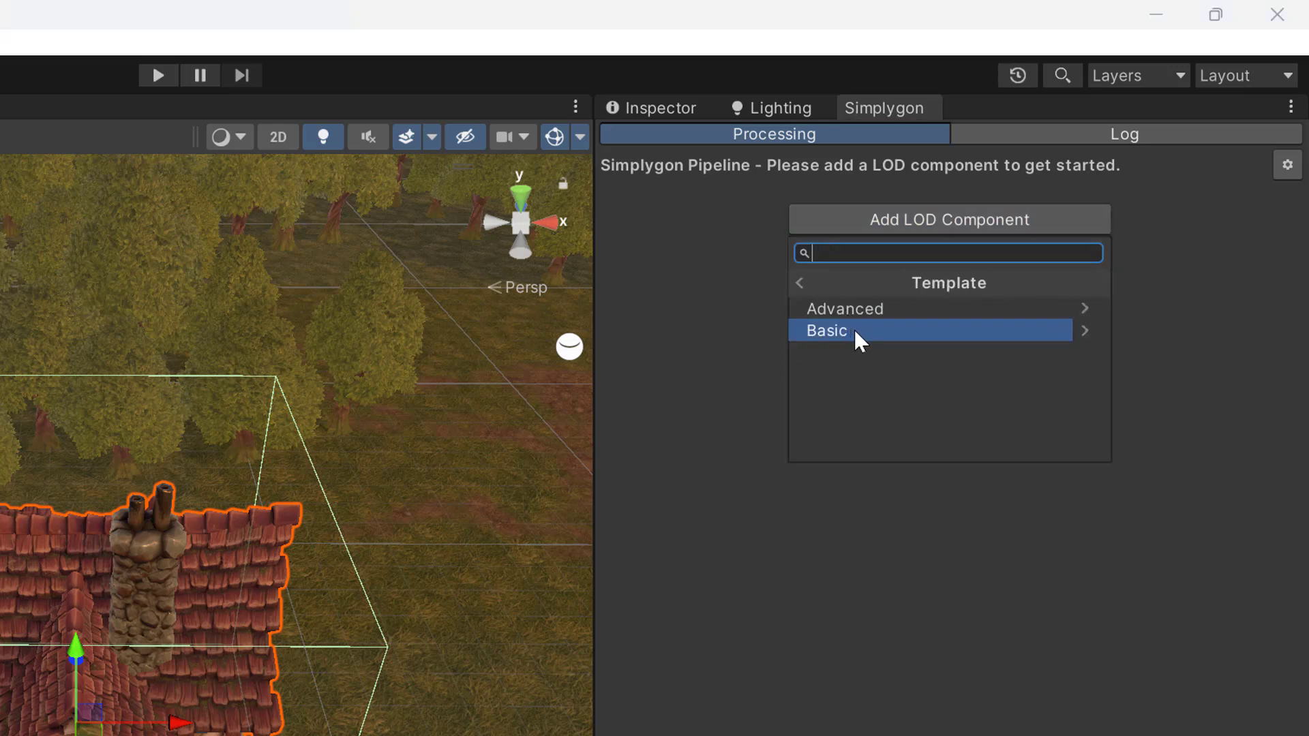
left_click(854, 331)
left_click(851, 309)
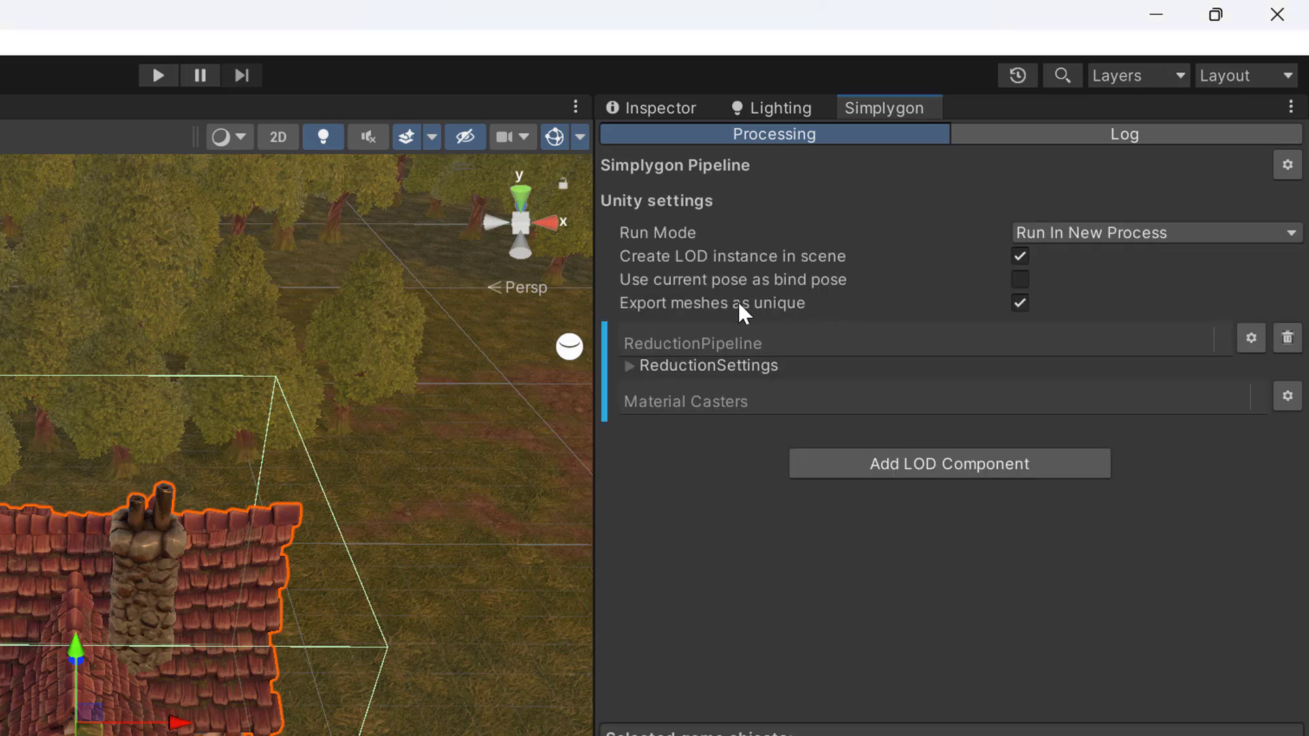
left_click(630, 367)
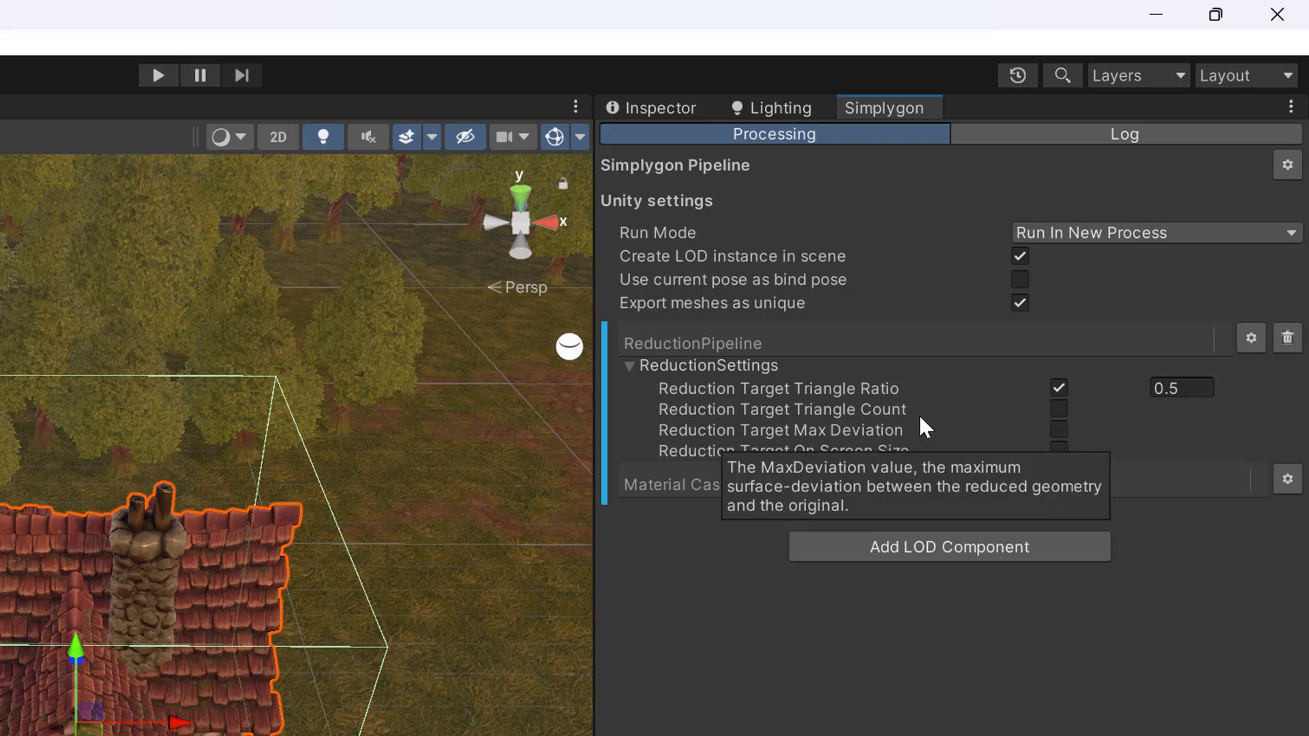
mouse_move(917, 394)
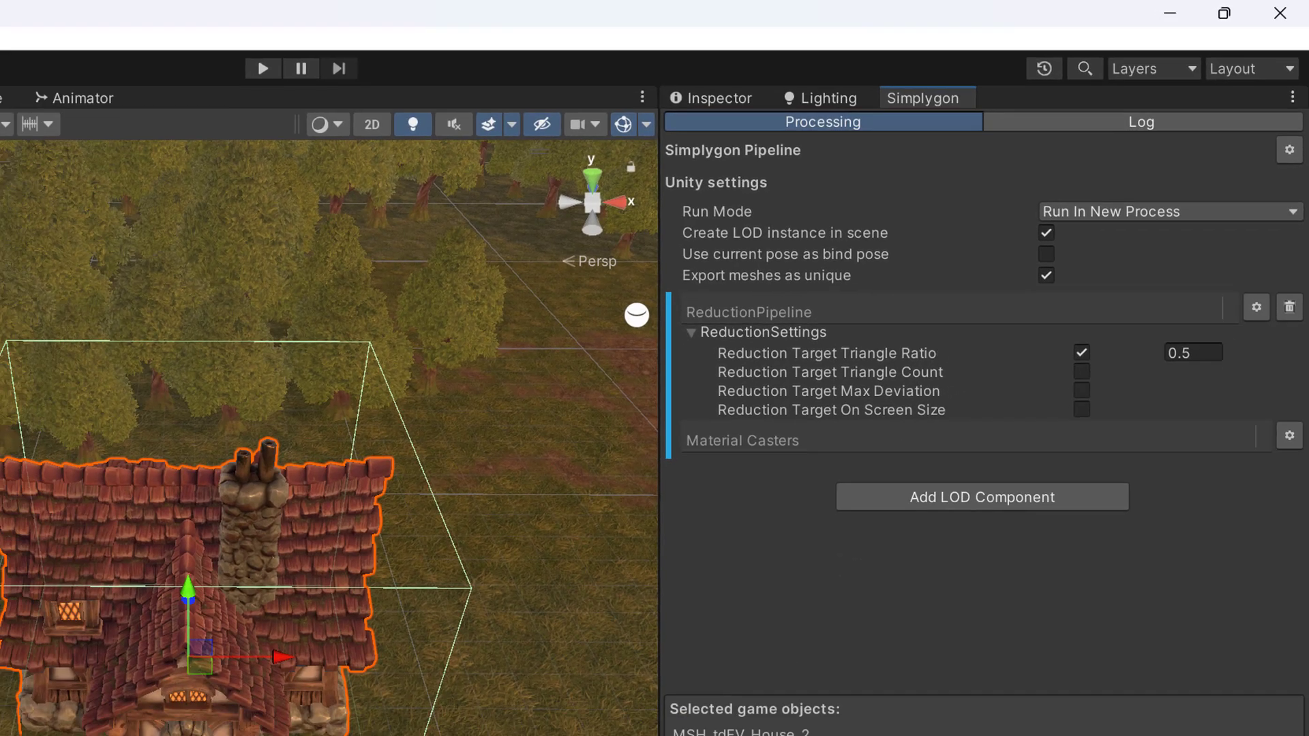
- Generate the LOD1 house with Simplygon, move it beside the original, and locate its LOD1 prefab asset
left_click(927, 735)
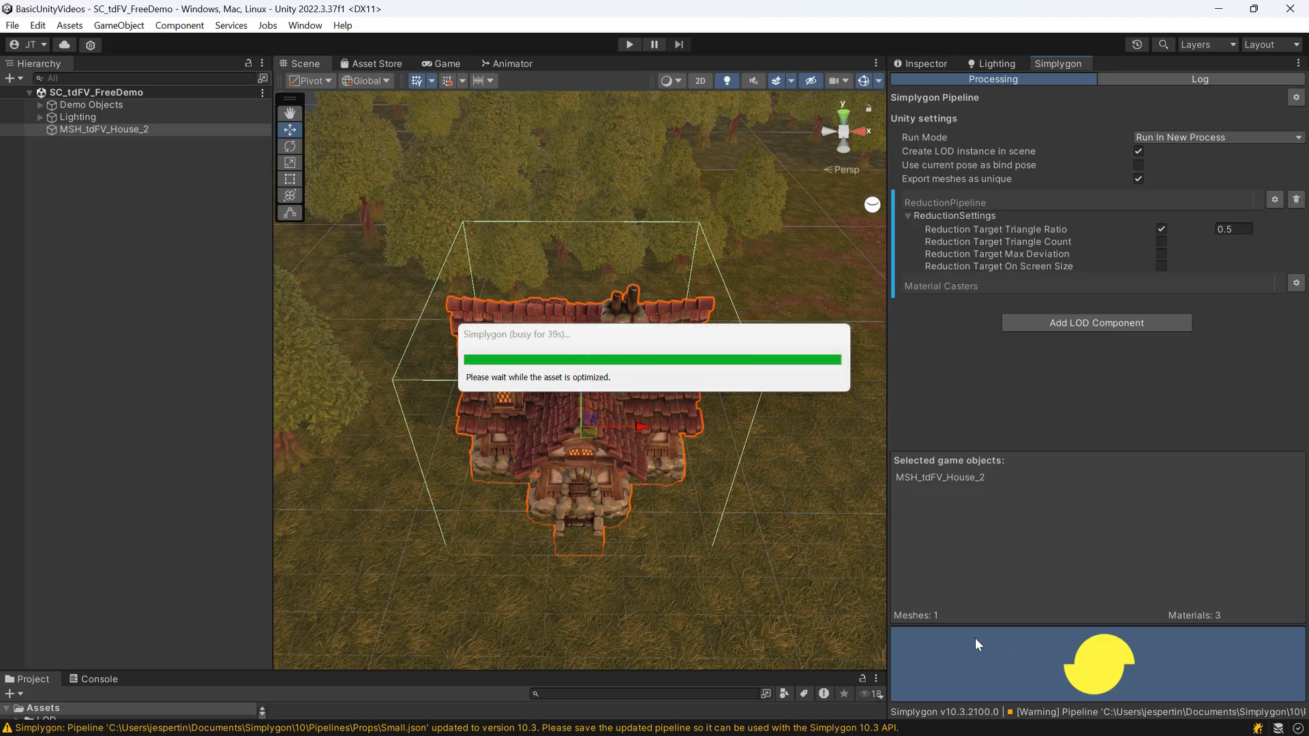
scroll(616, 418, "down", 2)
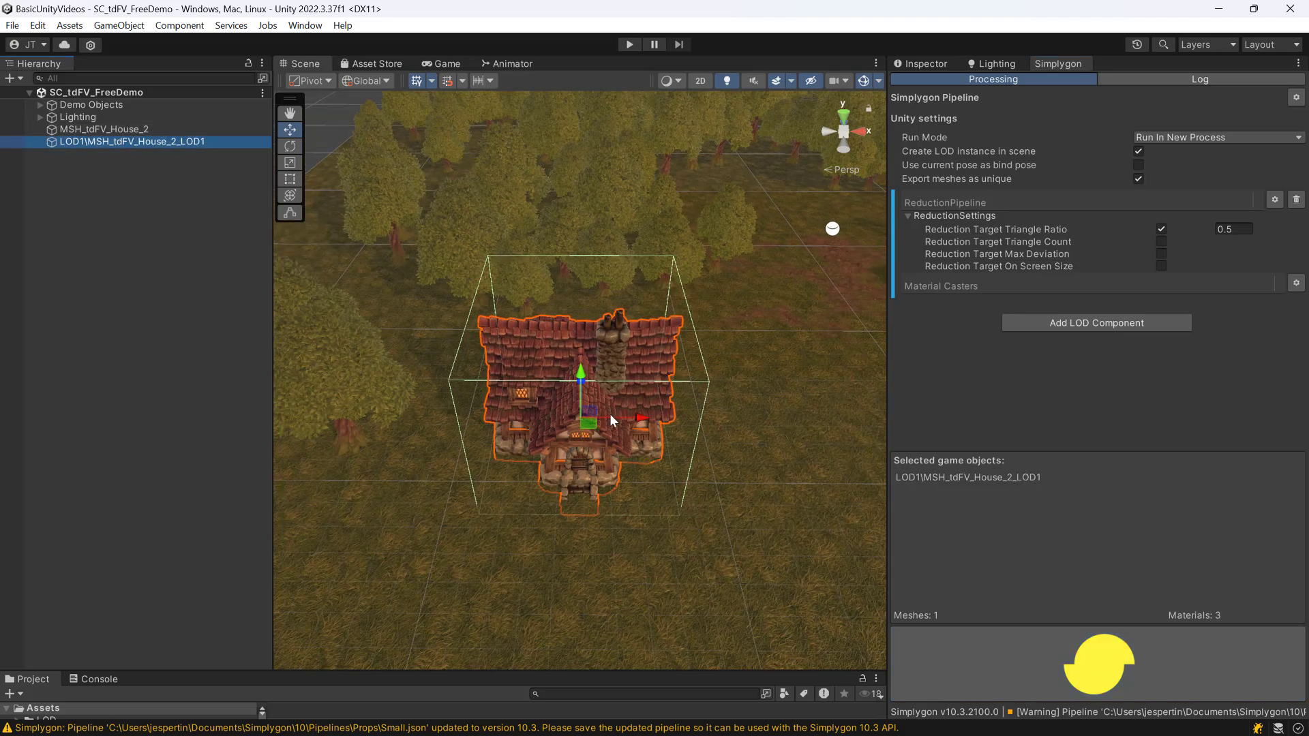
left_click_drag(639, 419, 845, 439)
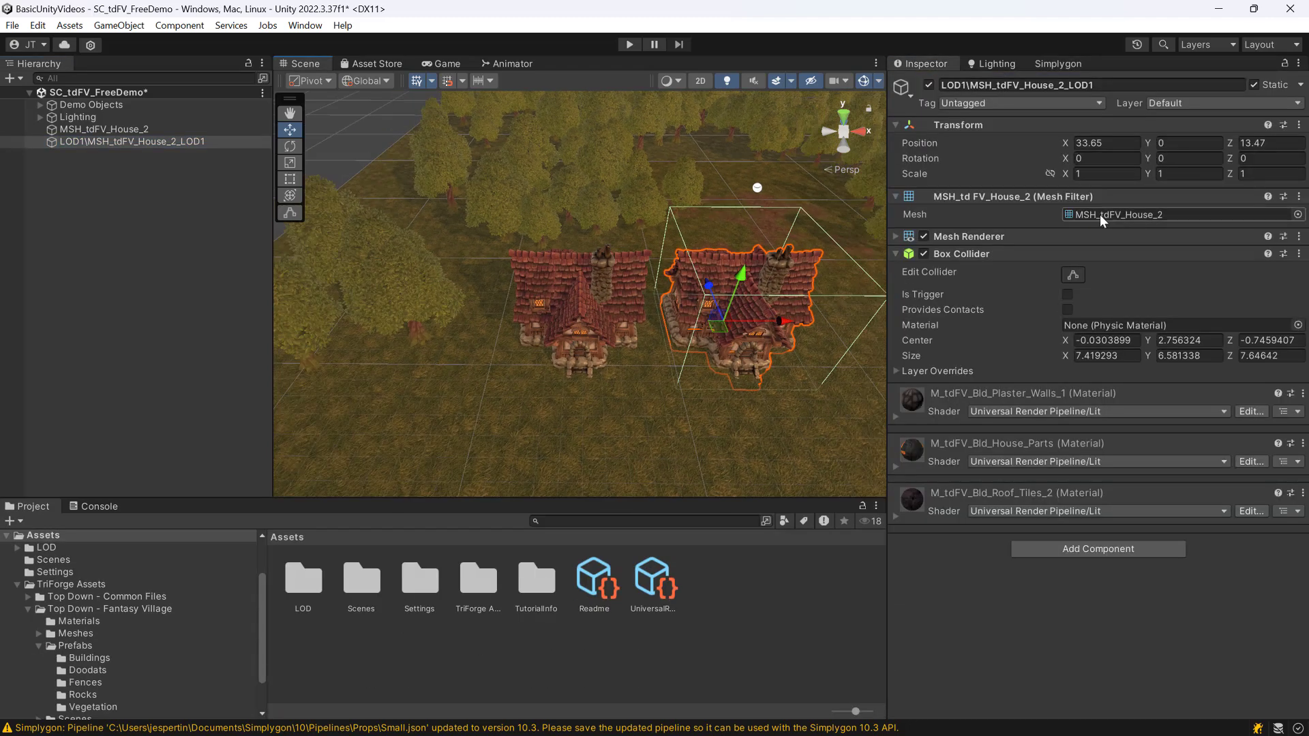
left_click(1100, 214)
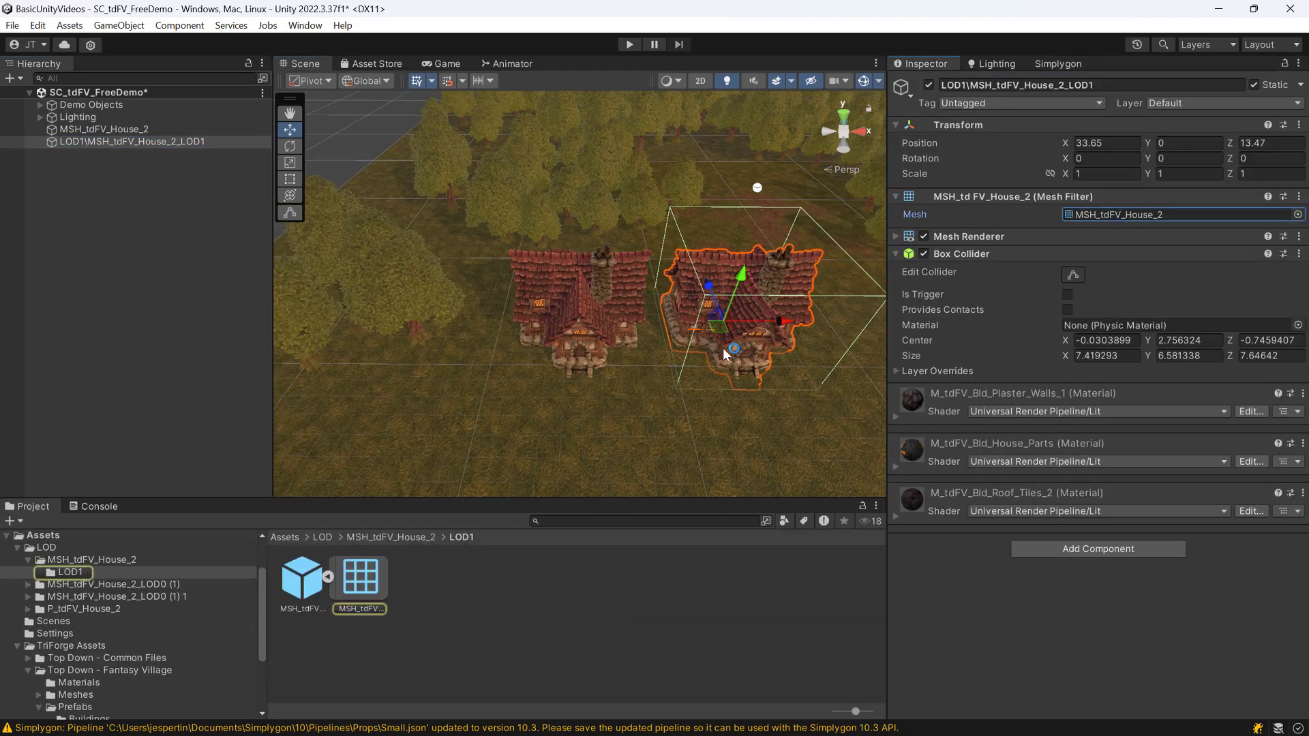
left_click(328, 577)
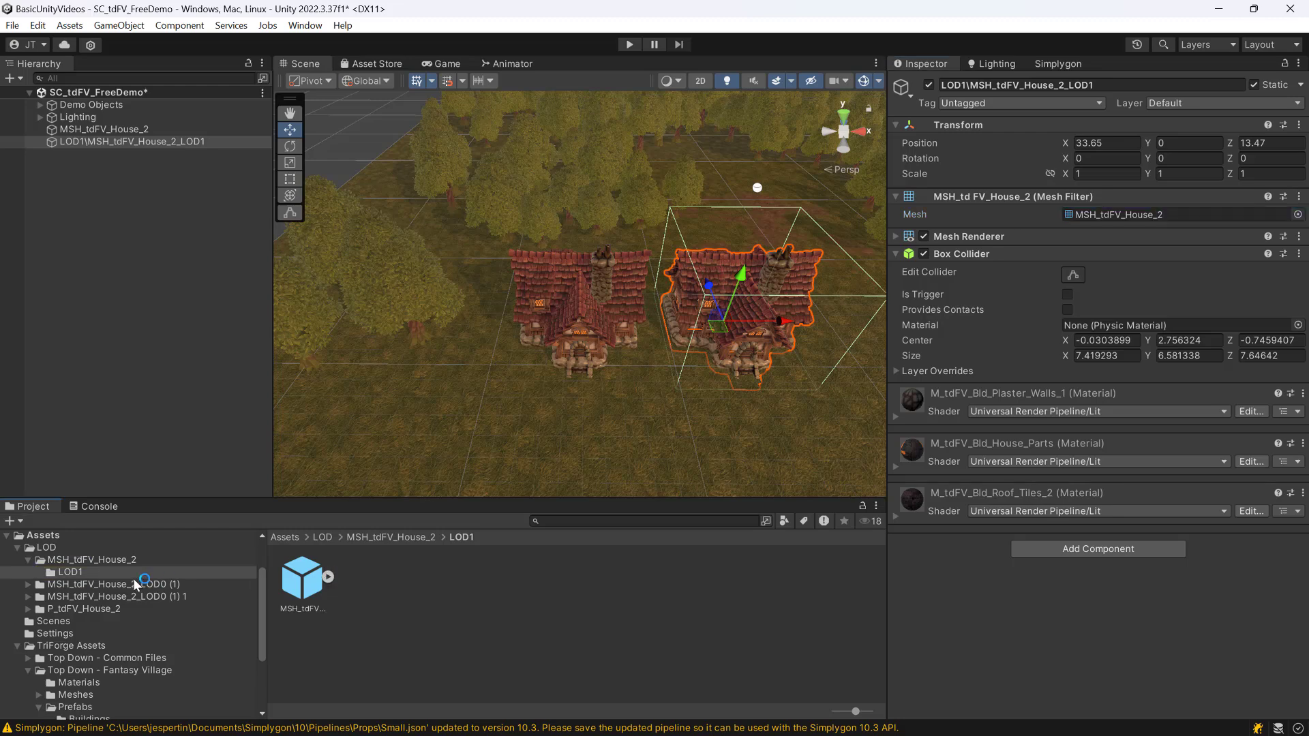
left_click(294, 581)
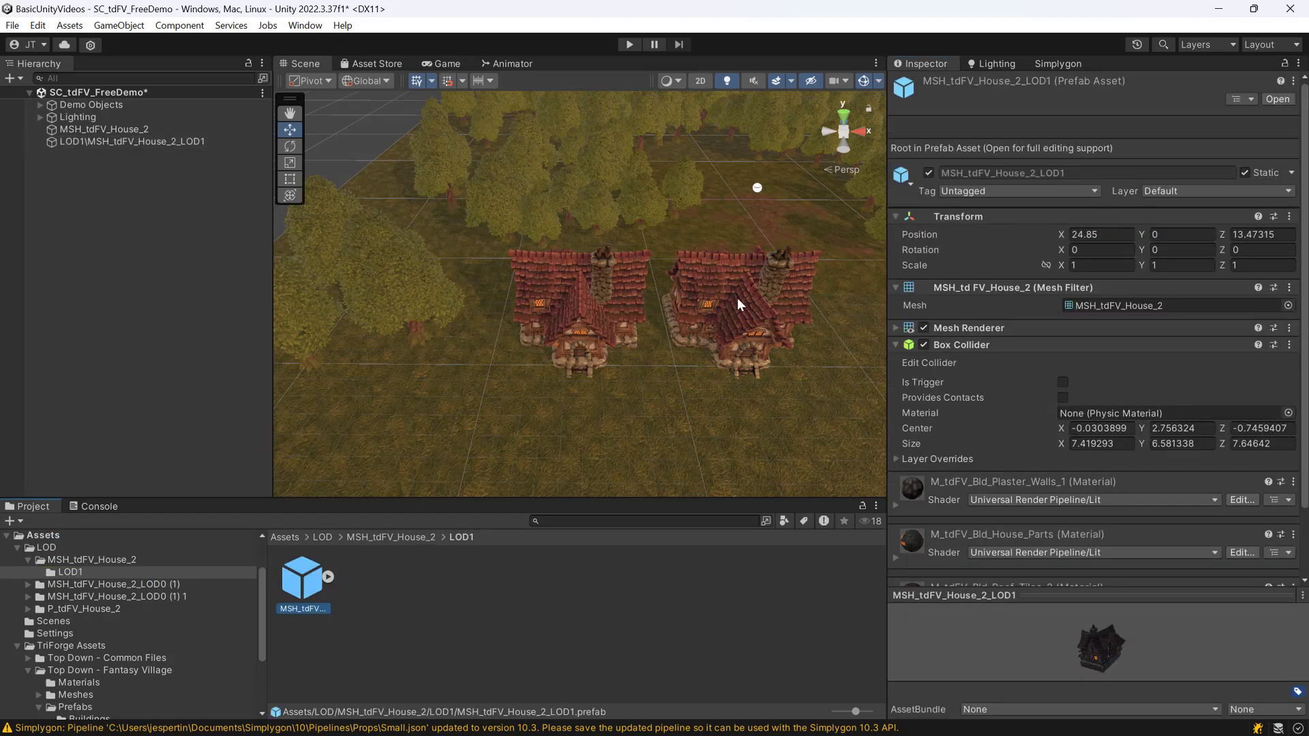
- Locate the LOD1 house's materials, House_Parts and roof tiles, in the Project window
left_click(738, 297)
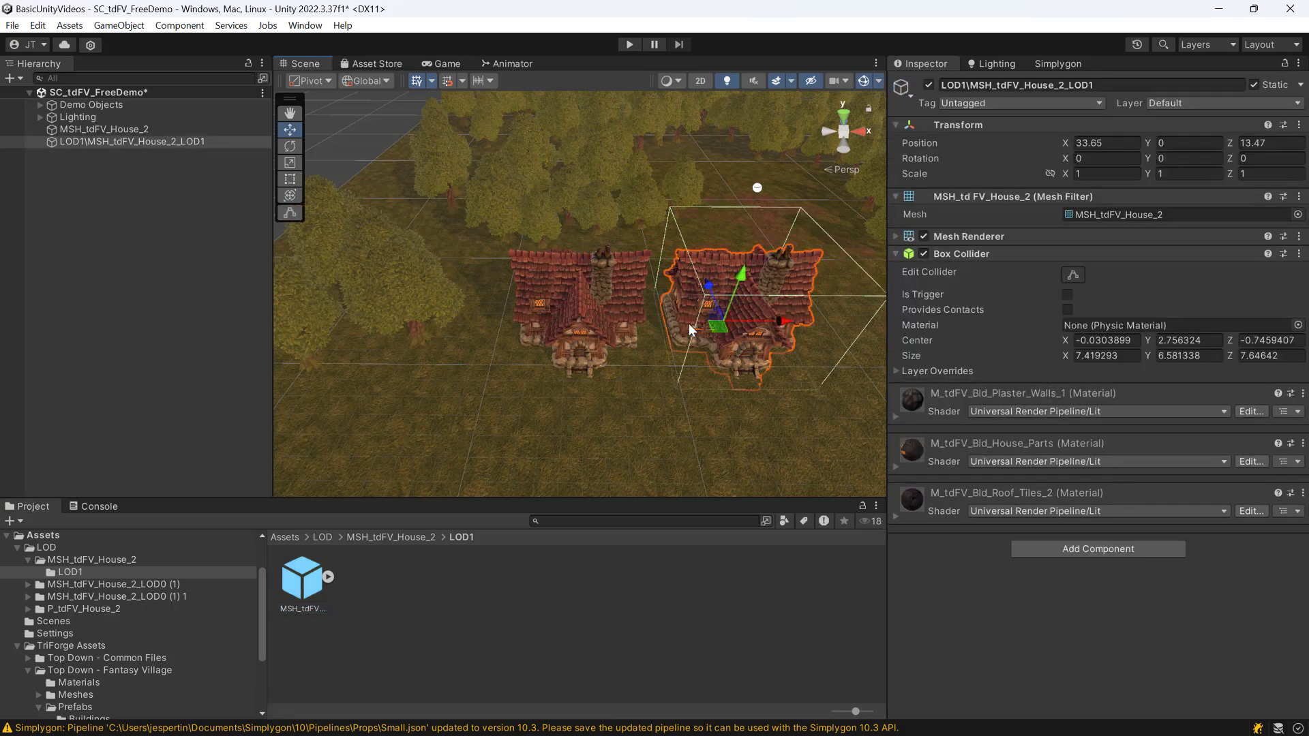
left_click(588, 309)
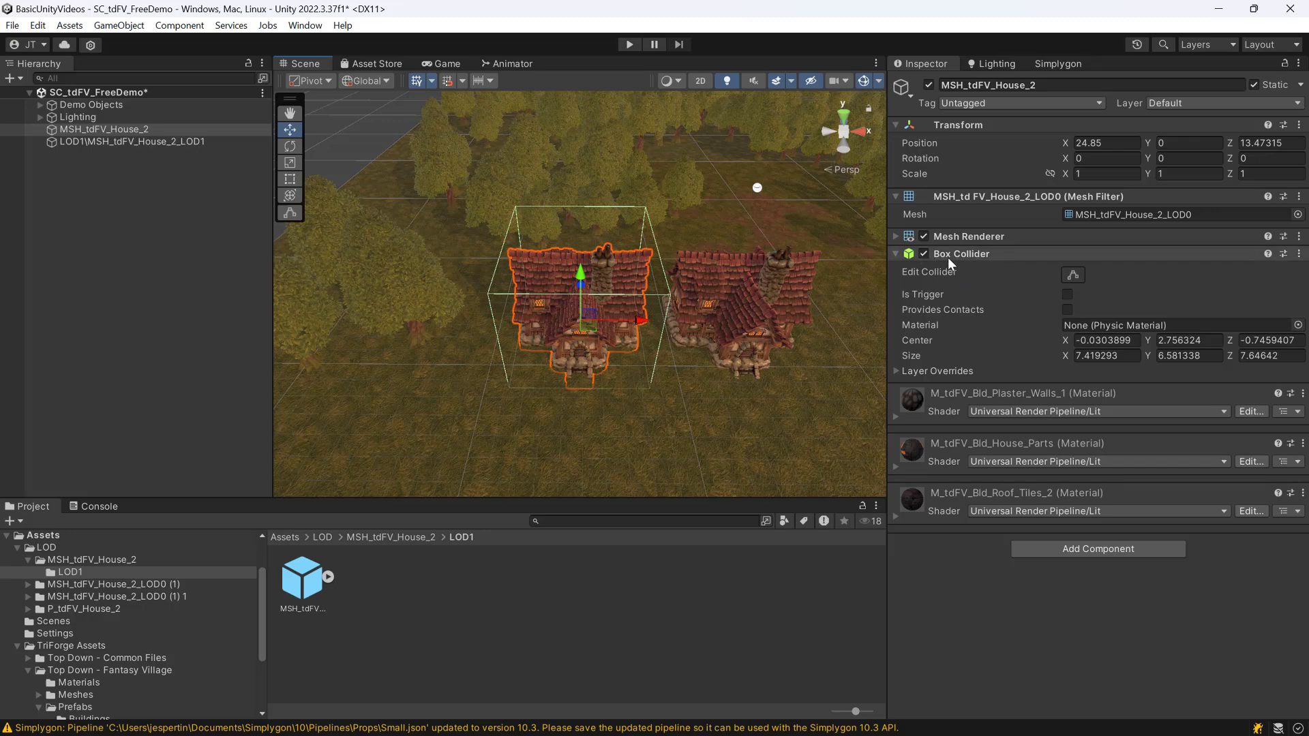
left_click(739, 290)
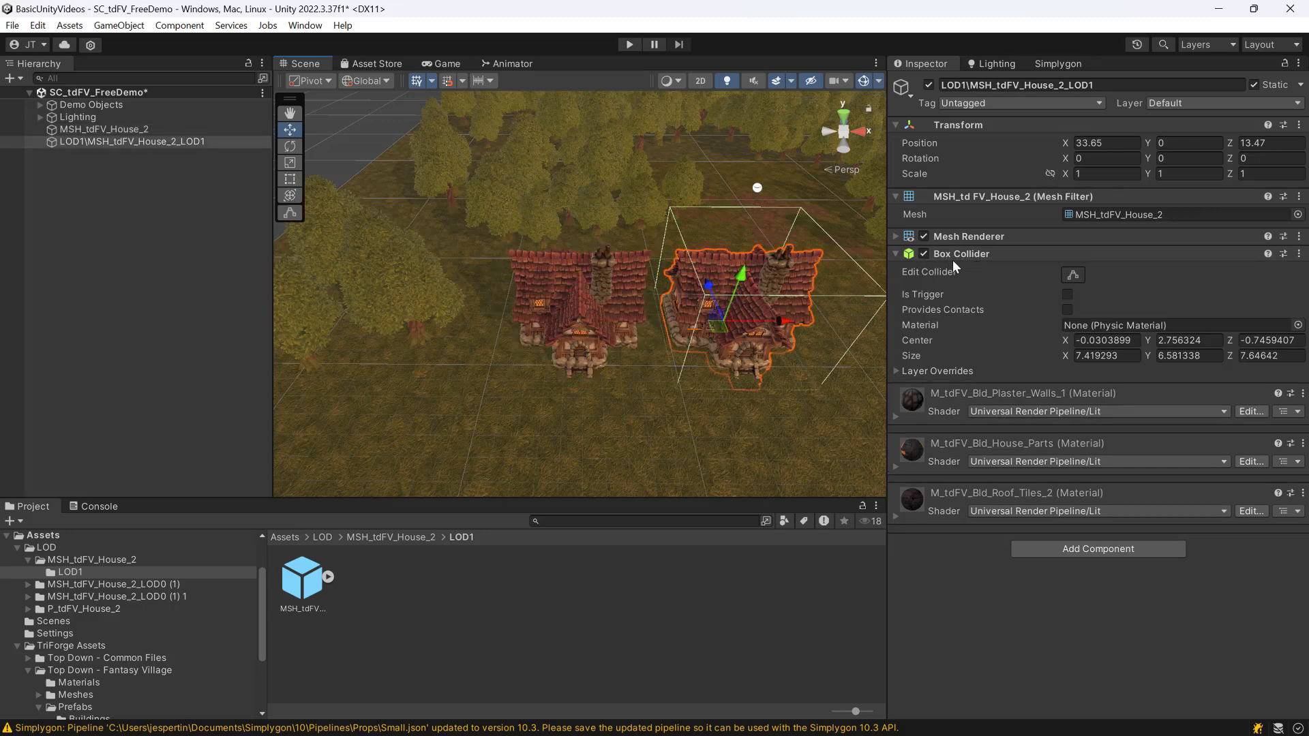
left_click(895, 234)
left_click(1113, 275)
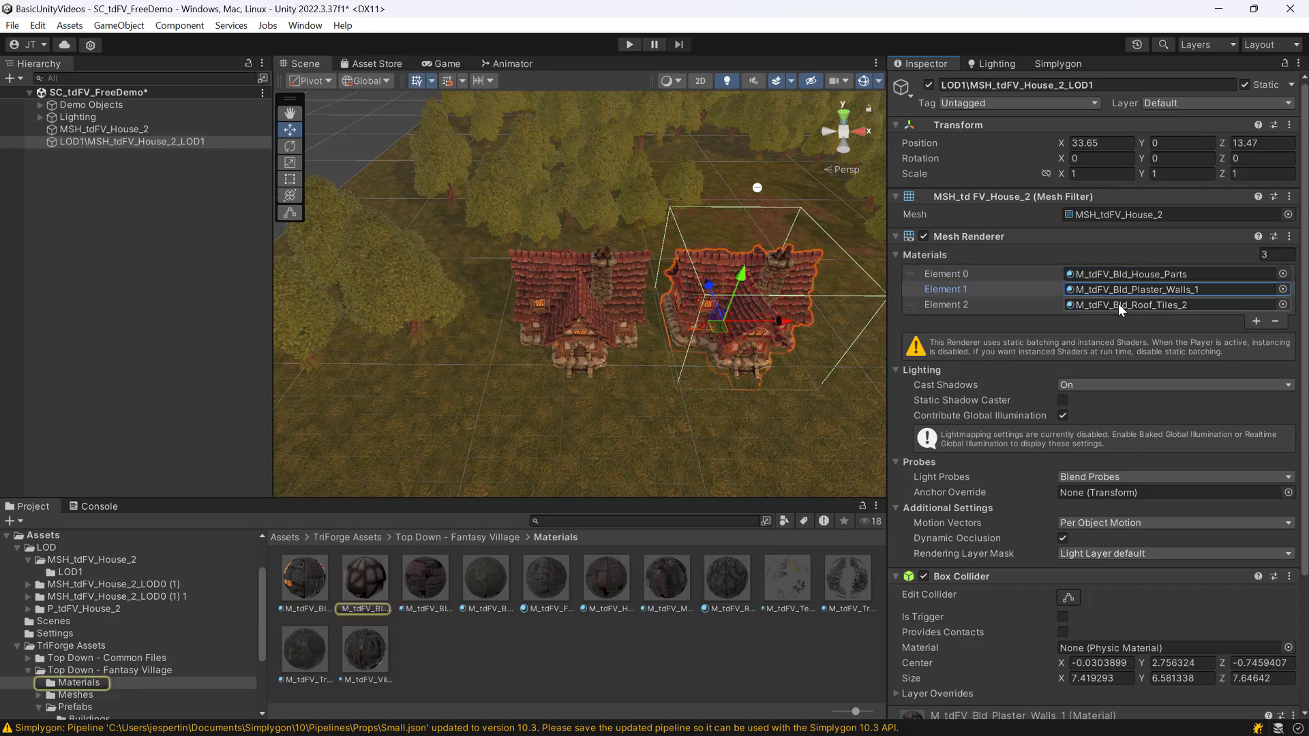
left_click(1120, 306)
- Locate the original house's materials, including Plaster_Walls_1 and roof tiles, for comparison
left_click(555, 316)
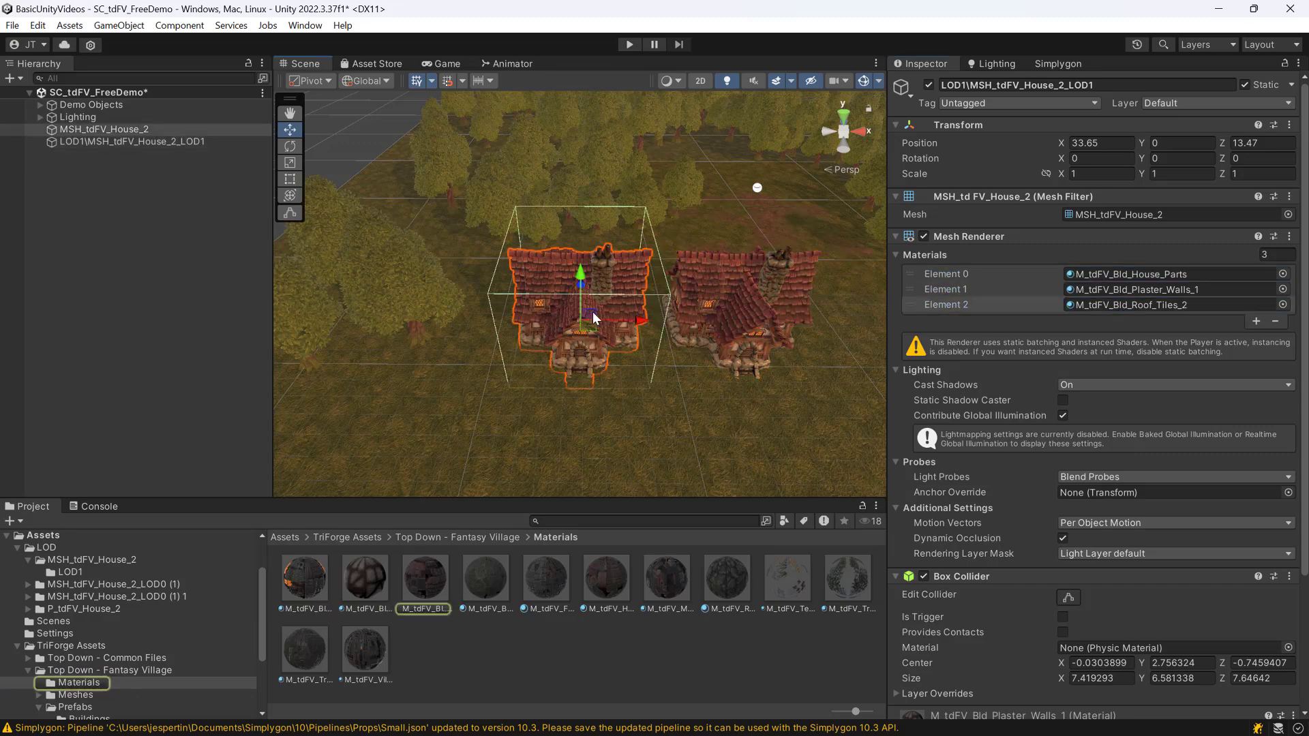
left_click(1091, 276)
left_click(1102, 290)
left_click(1109, 304)
scroll(721, 307, "up", 2)
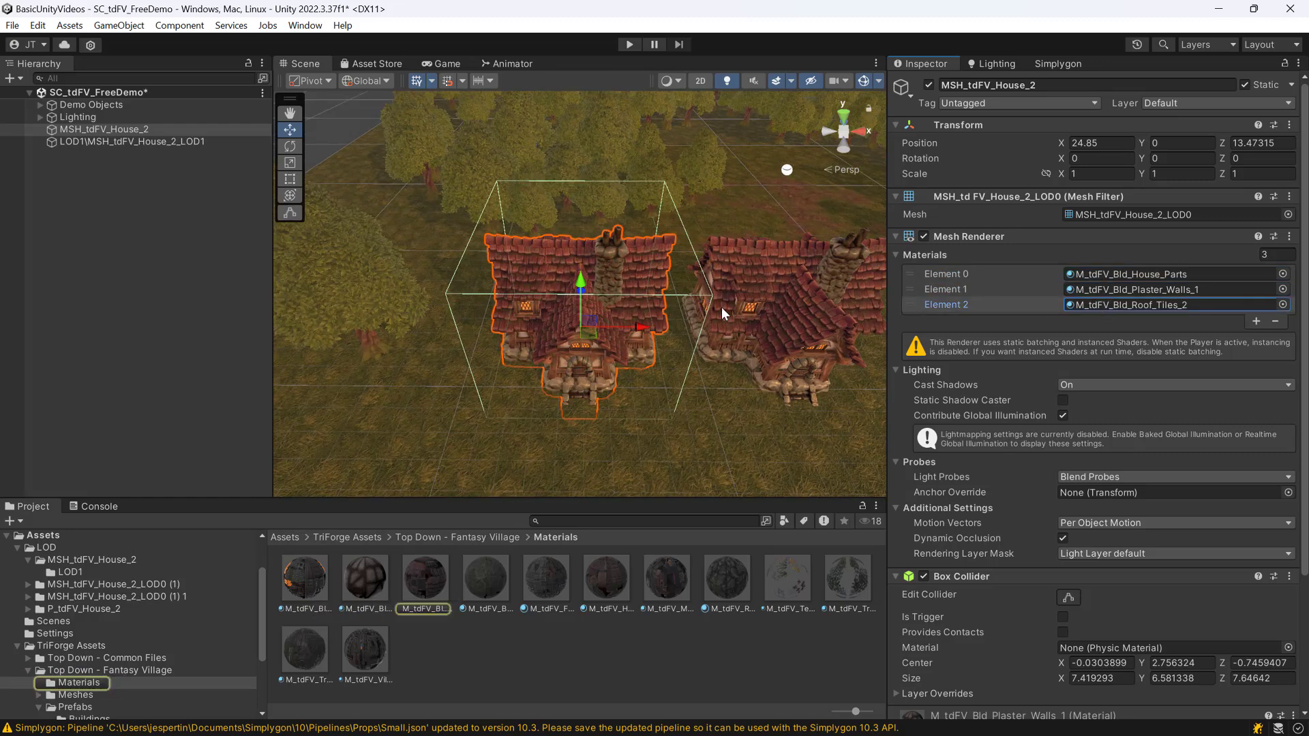
scroll(775, 251, "up", 1)
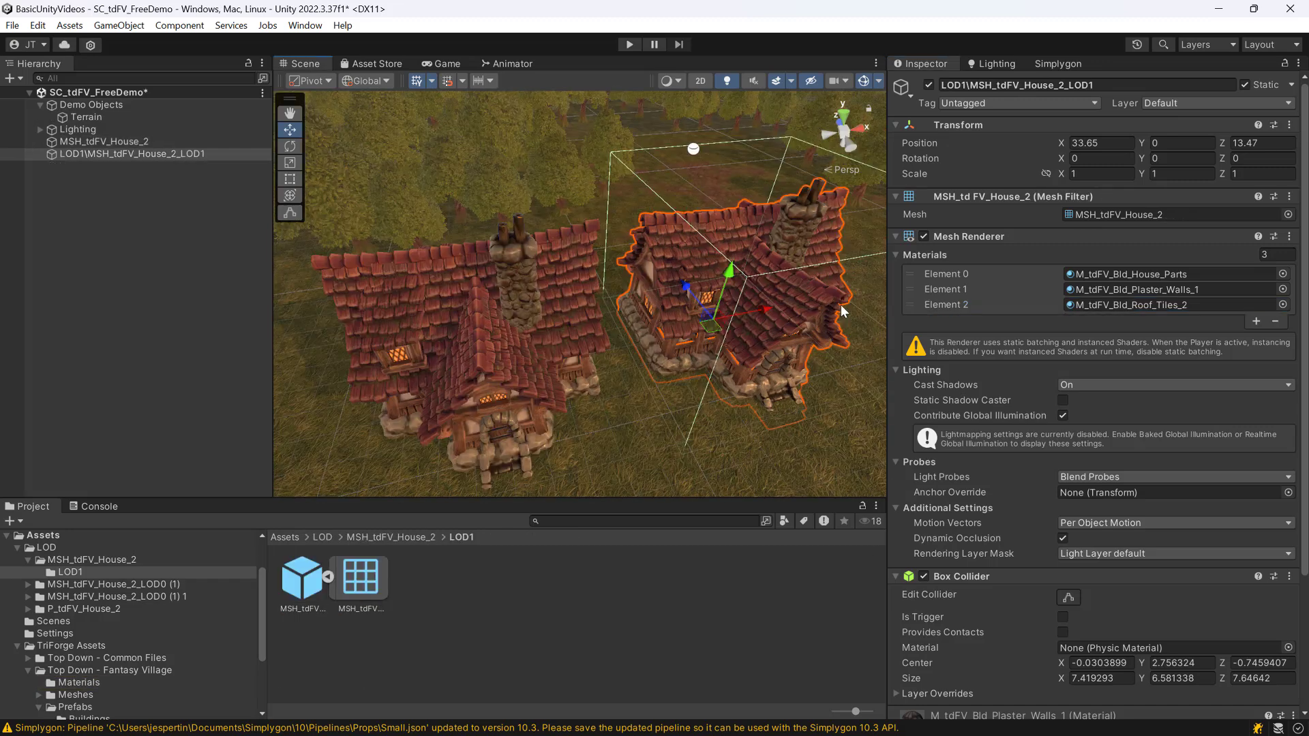
- Compare mesh info: the LOD1 mesh has 6462 triangles, the original 12926
left_click(1118, 213)
left_click(361, 587)
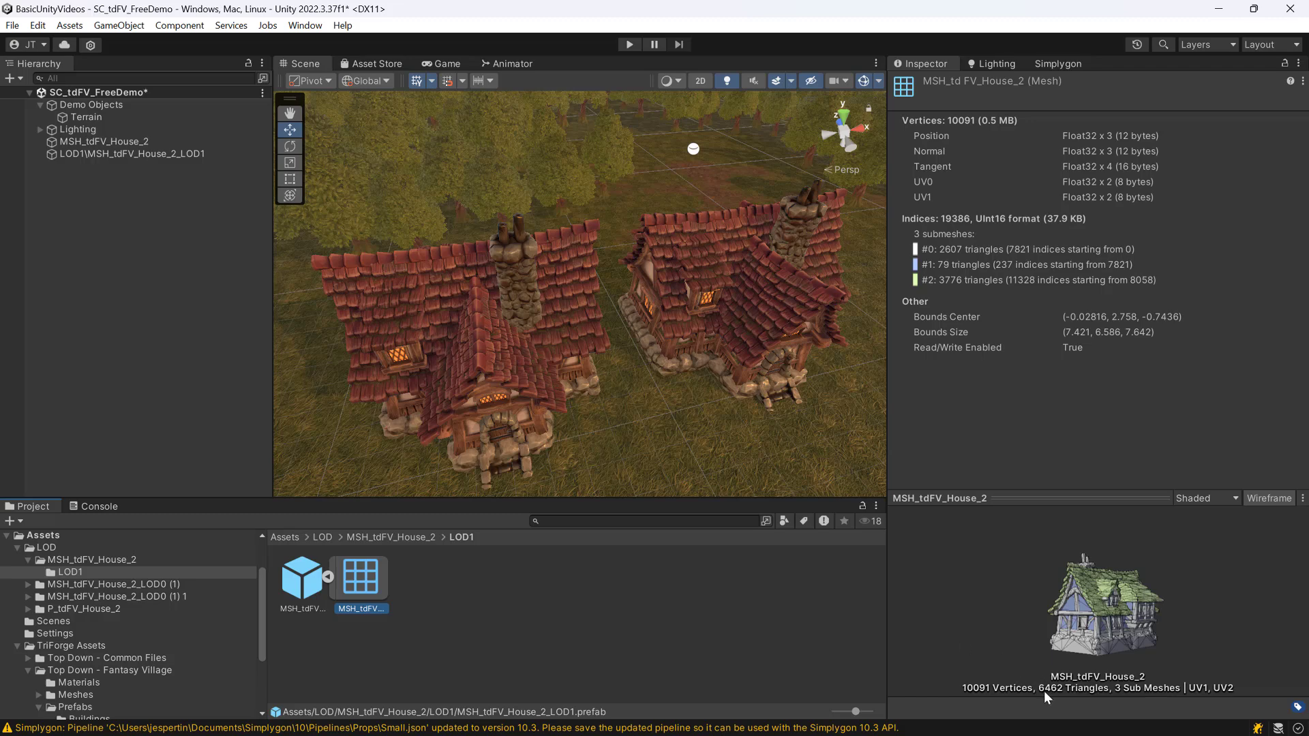
left_click(480, 337)
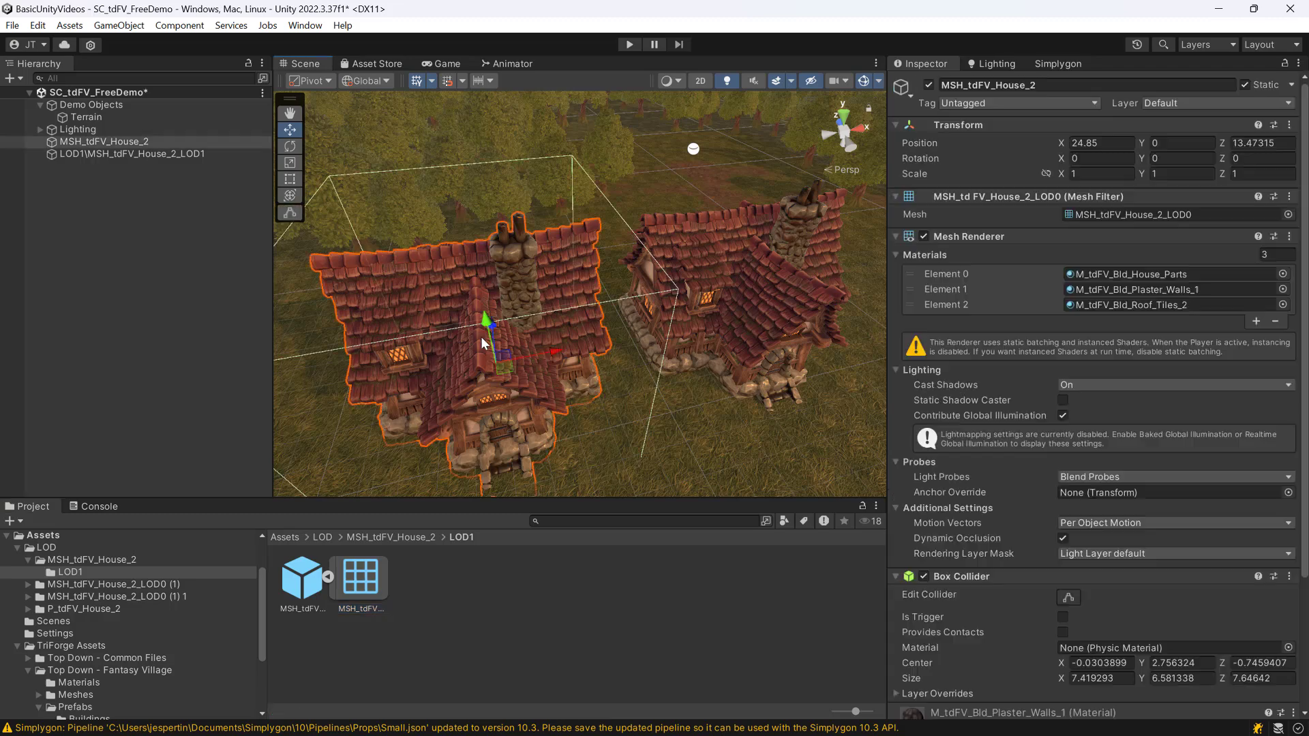
left_click(1113, 216)
left_click(420, 578)
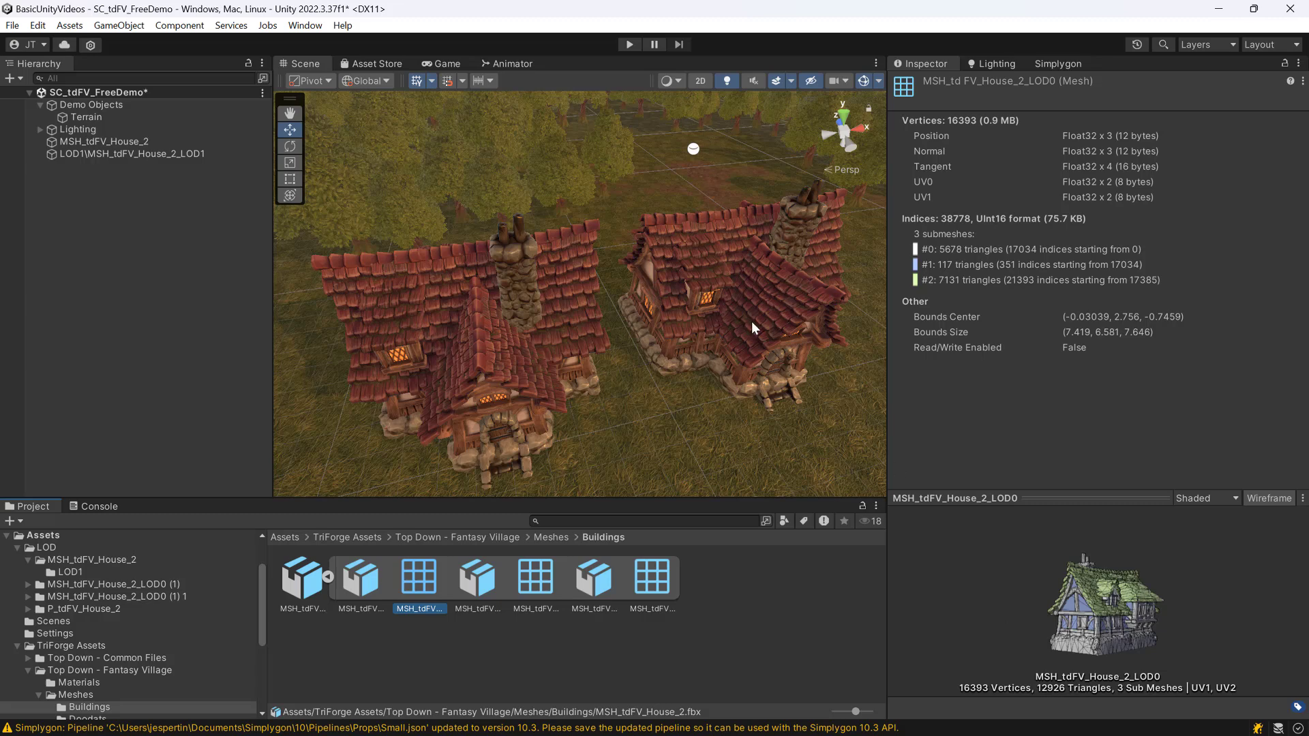
right_click_drag(752, 322, 791, 256)
scroll(745, 340, "up", 4)
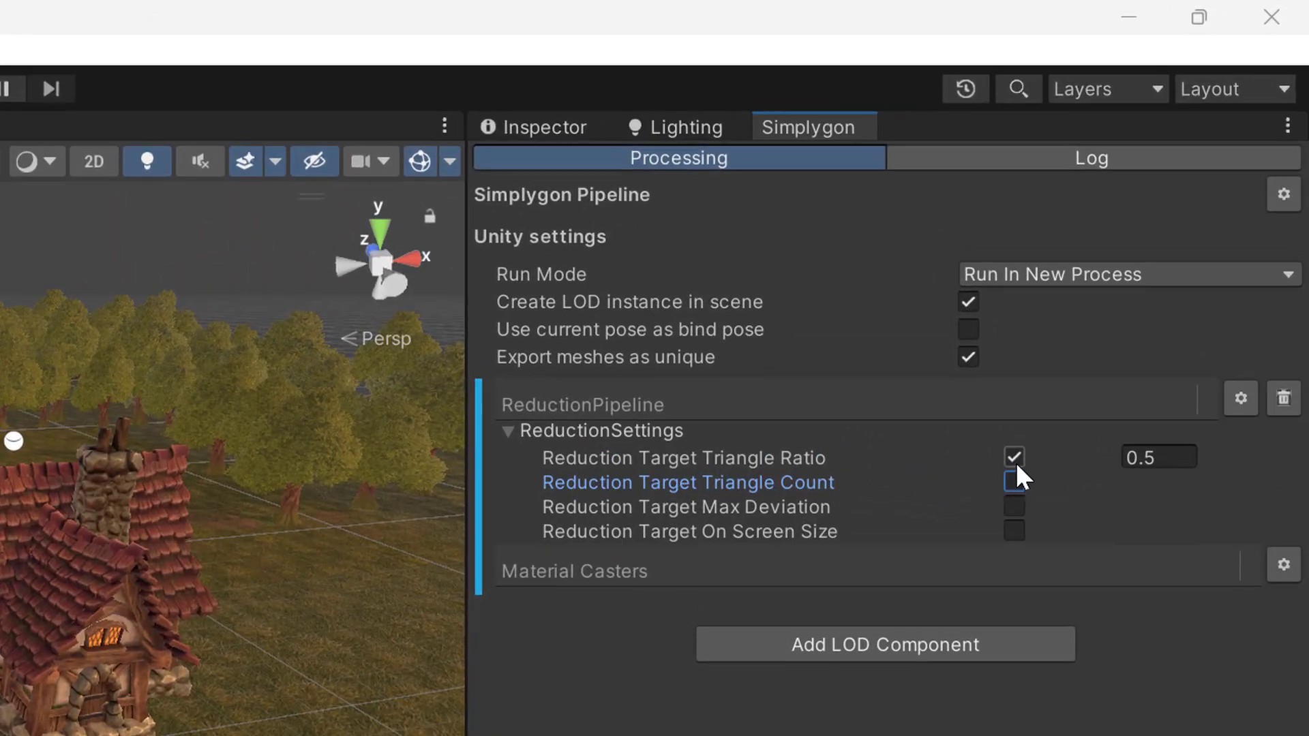
- Replace the 0.5 triangle-ratio target with a 1000 triangle-count target and run Simplygon
left_click(1015, 457)
left_click(1014, 482)
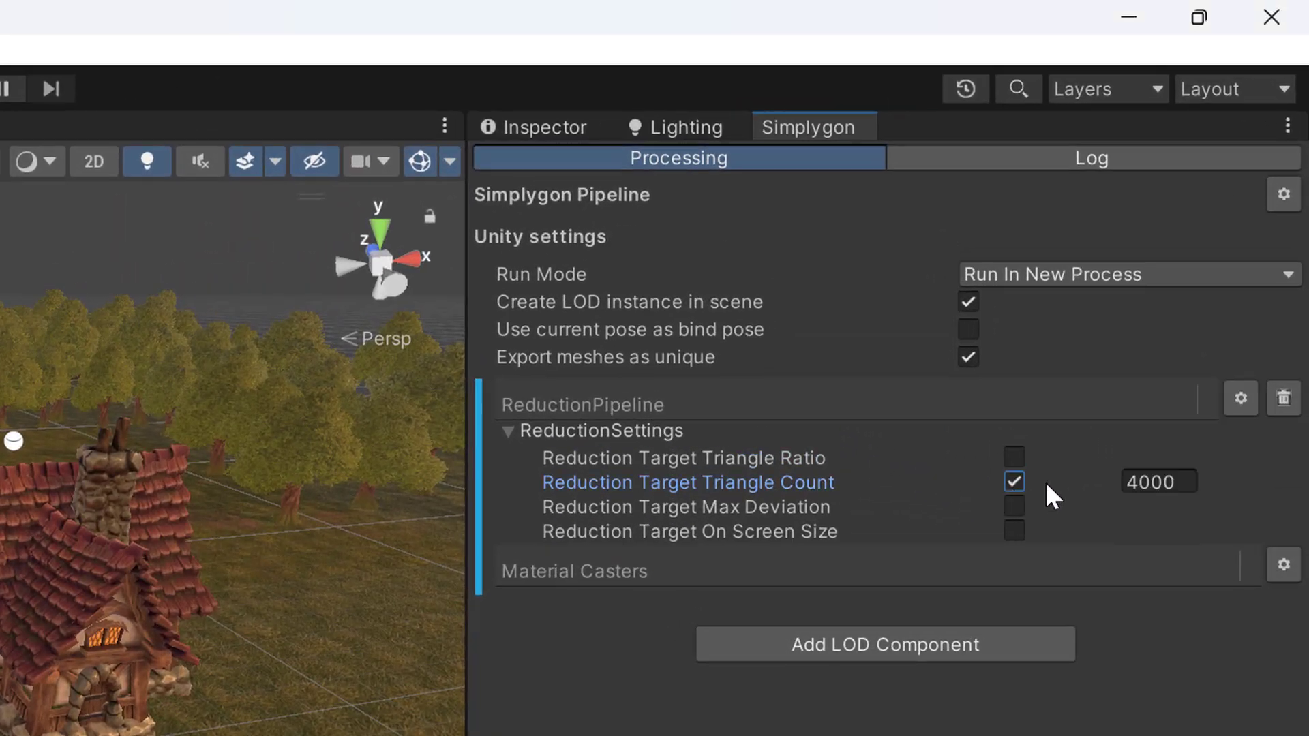
left_click(1141, 481)
key("ctrl+a")
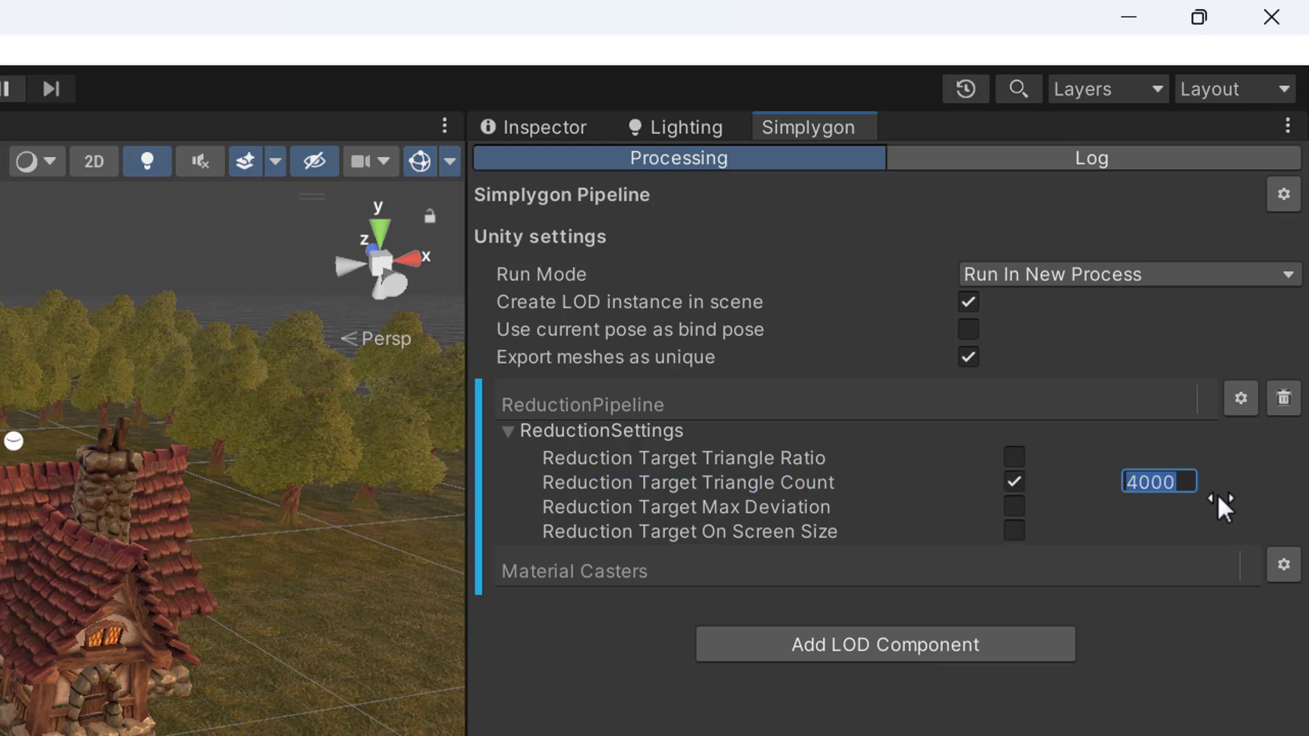
type("00")
key("BackSpace")
key("BackSpace")
type("1000")
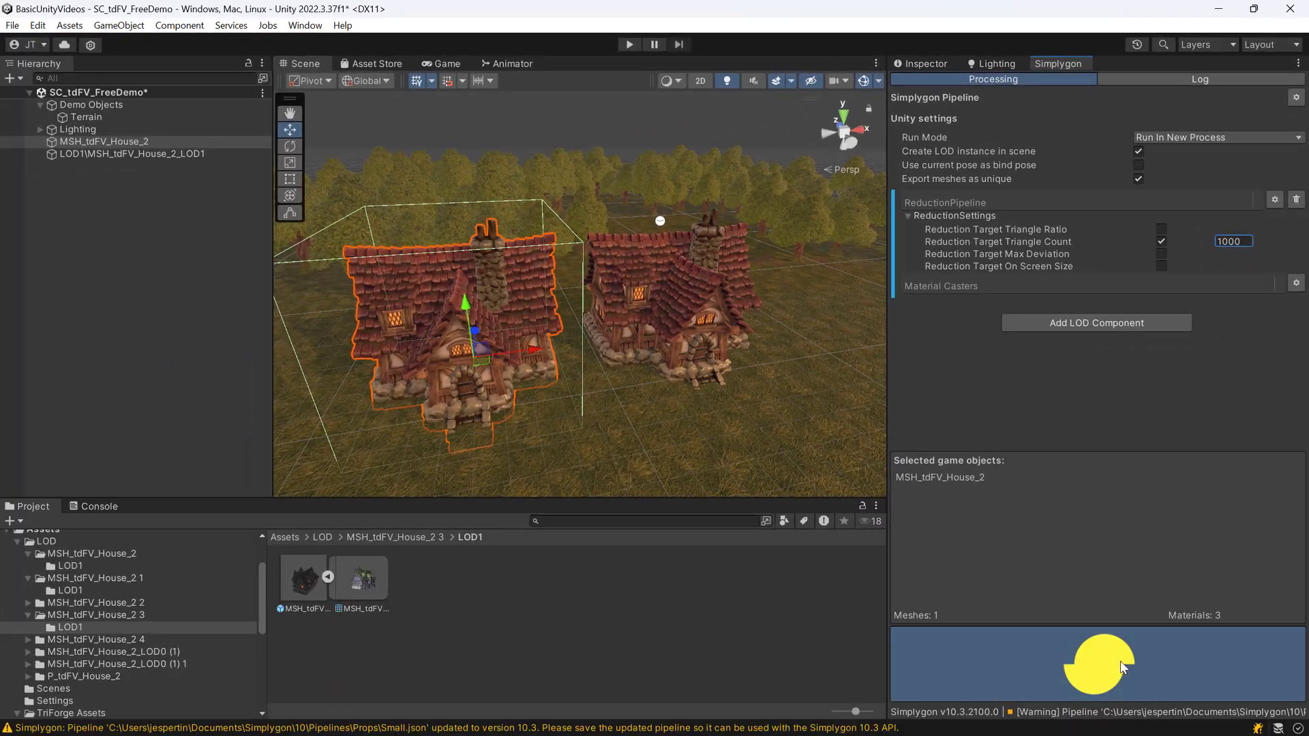
left_click(1123, 667)
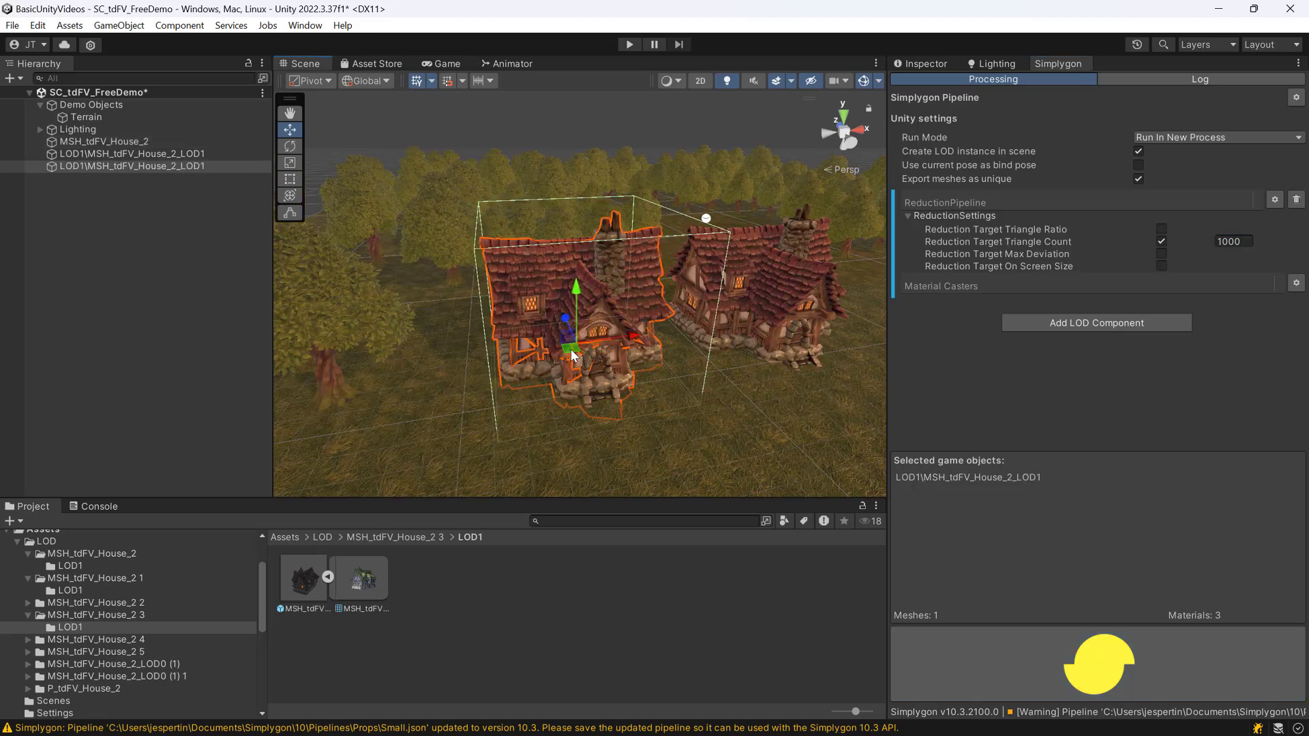
- Frame the new 1000-triangle LOD1 house and rotate it to inspect
key("f")
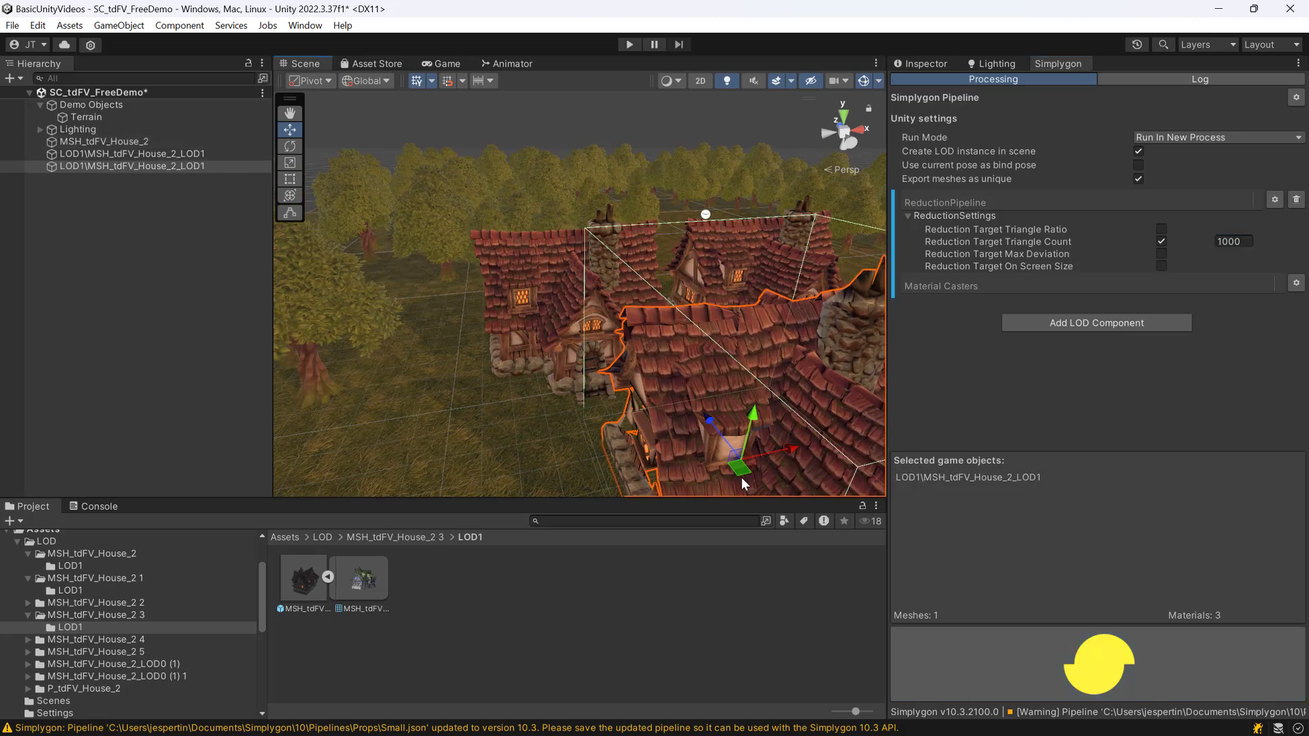
key("f")
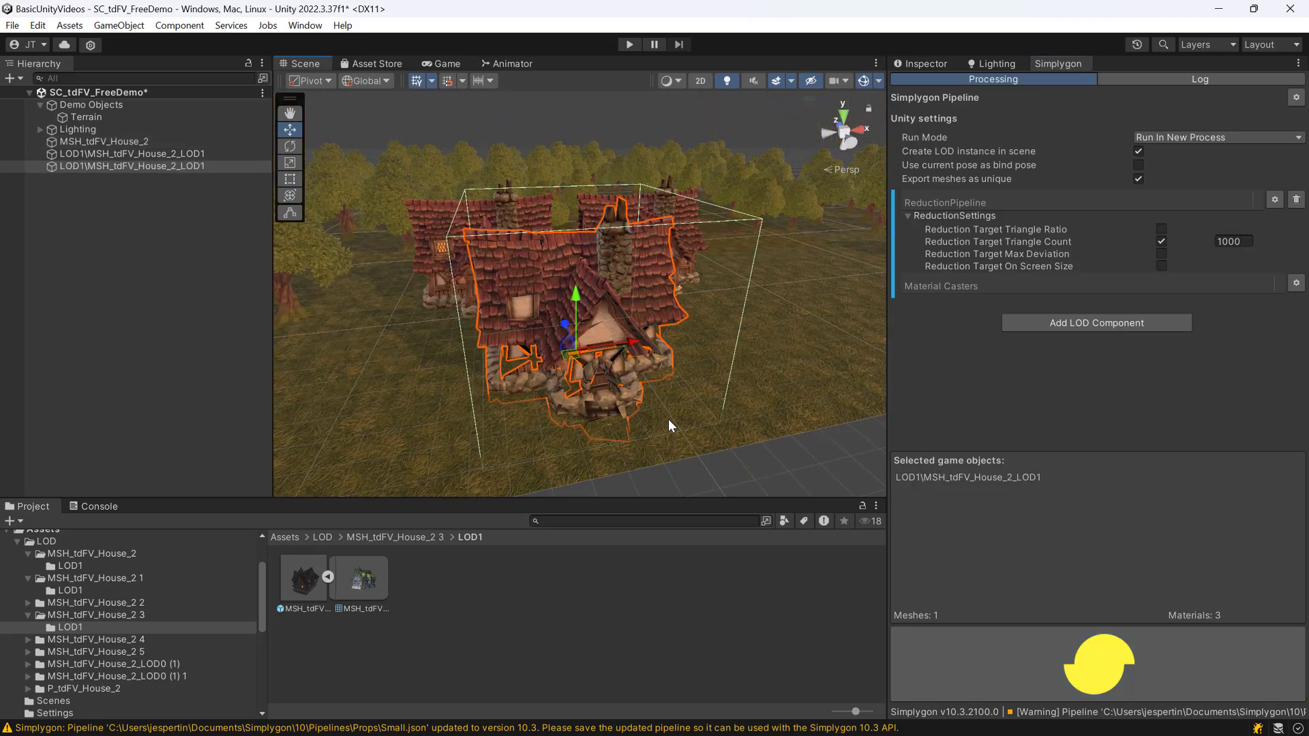
key("e")
left_click_drag(577, 388, 398, 309)
- Rotate the front LOD1 house slightly, then delete the overlapping LOD1 copy
left_click(515, 117)
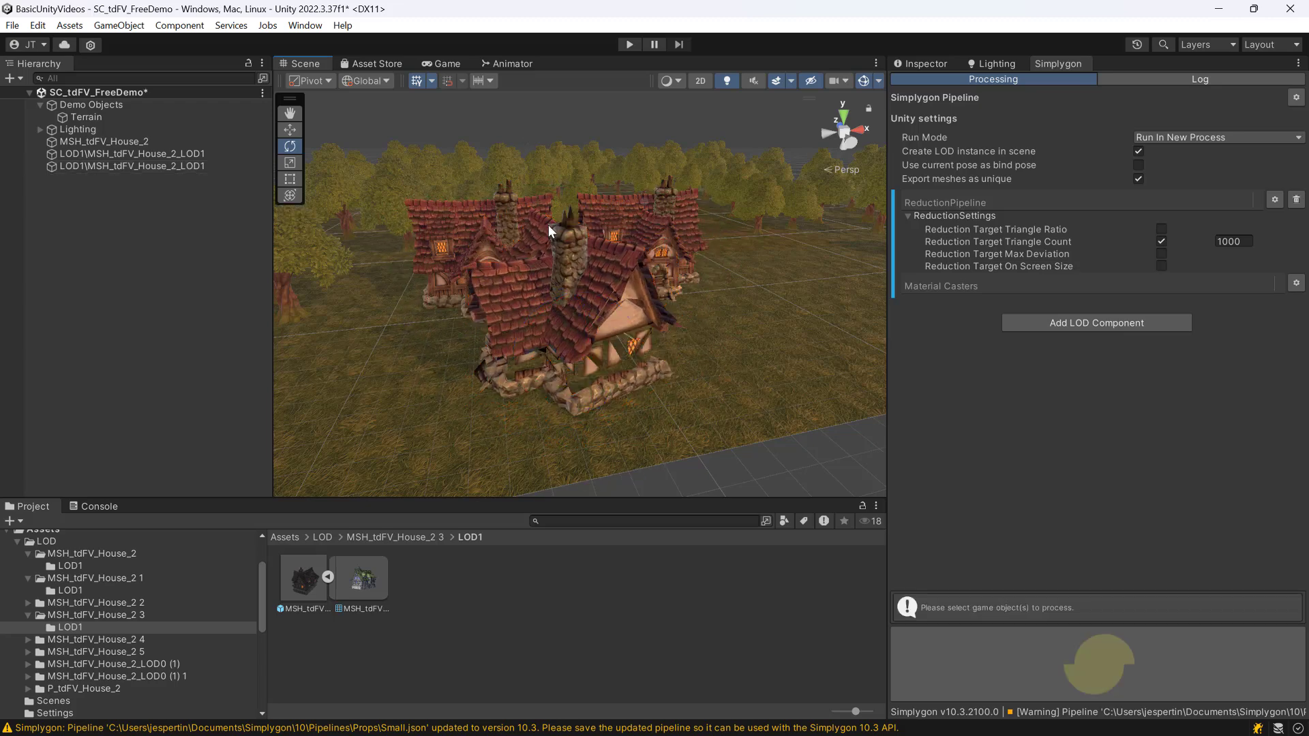
scroll(548, 225, "up", 3)
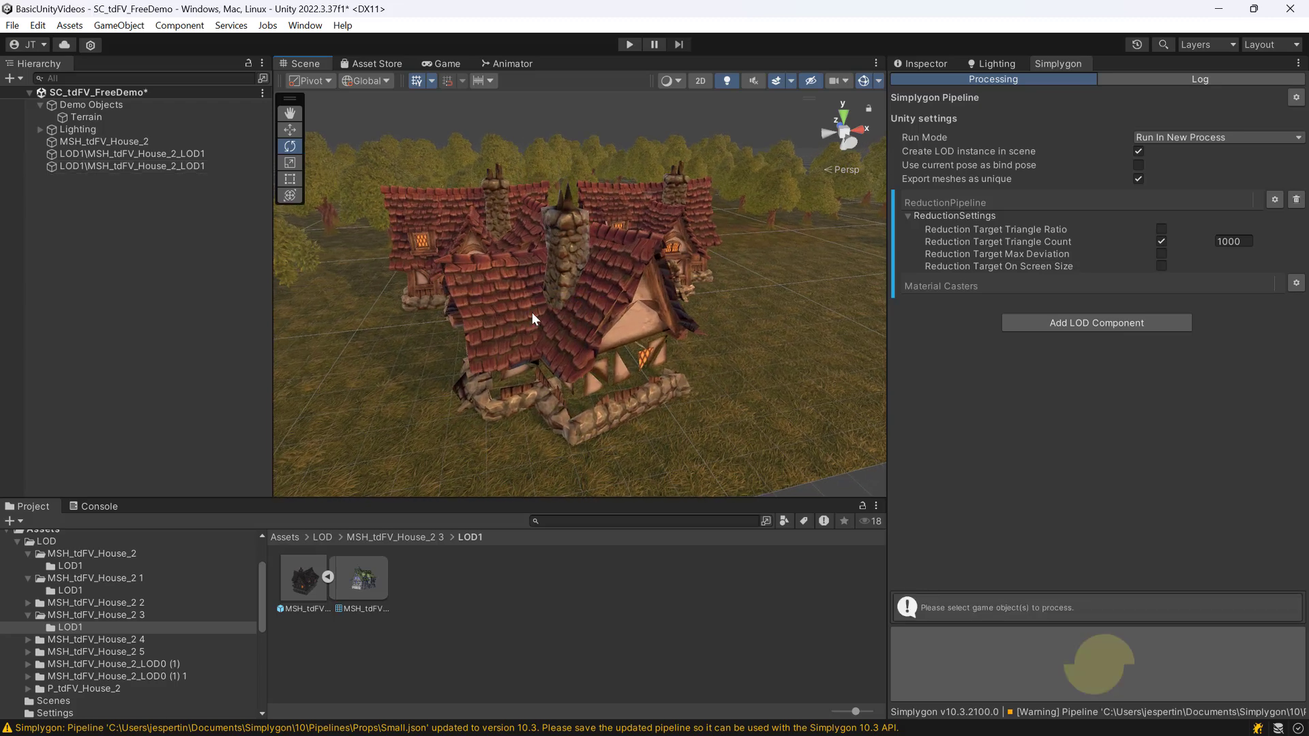
left_click(544, 332)
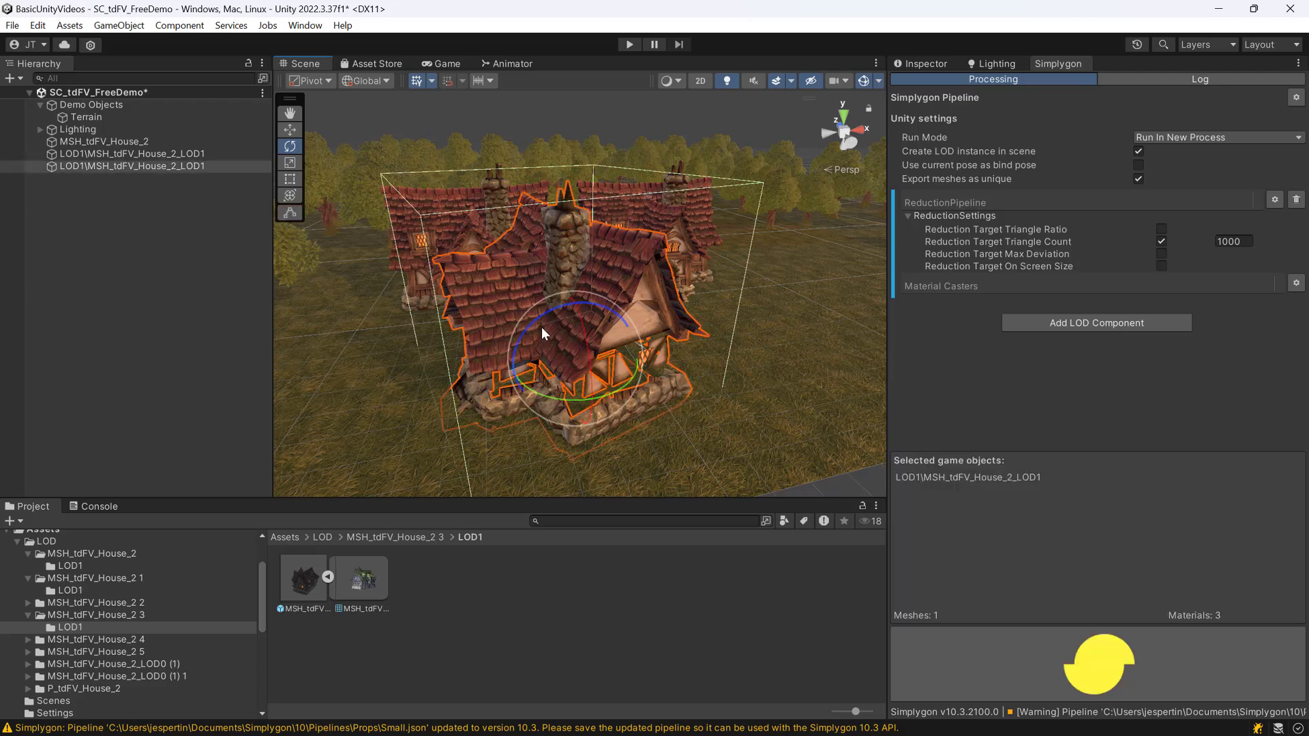
left_click_drag(572, 394, 732, 327)
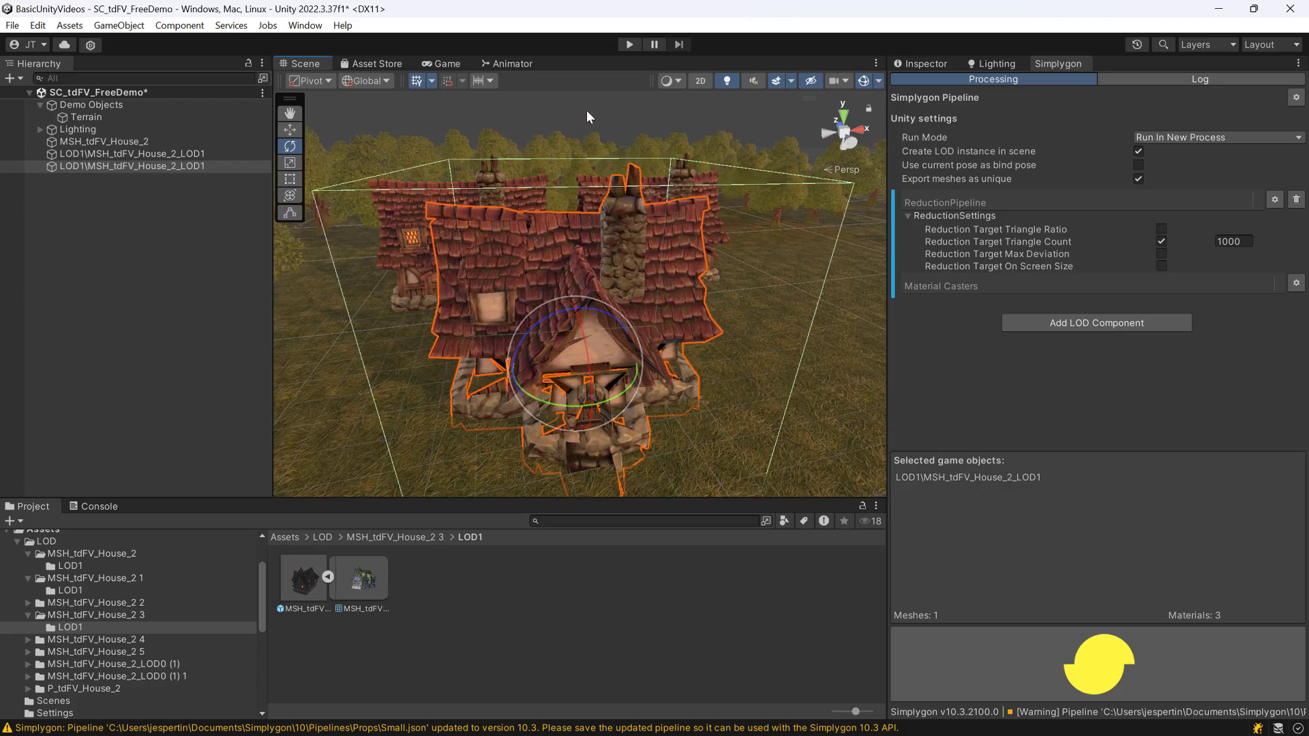
left_click(588, 118)
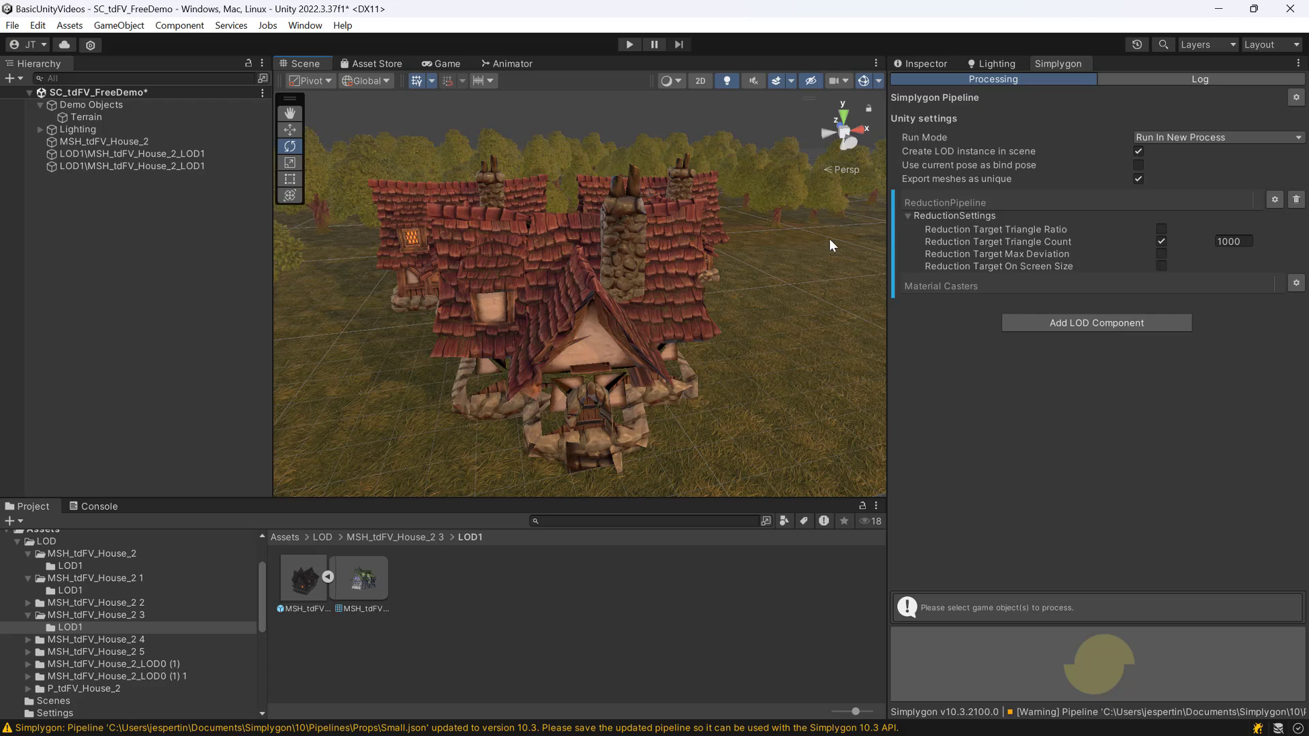
left_click(579, 309)
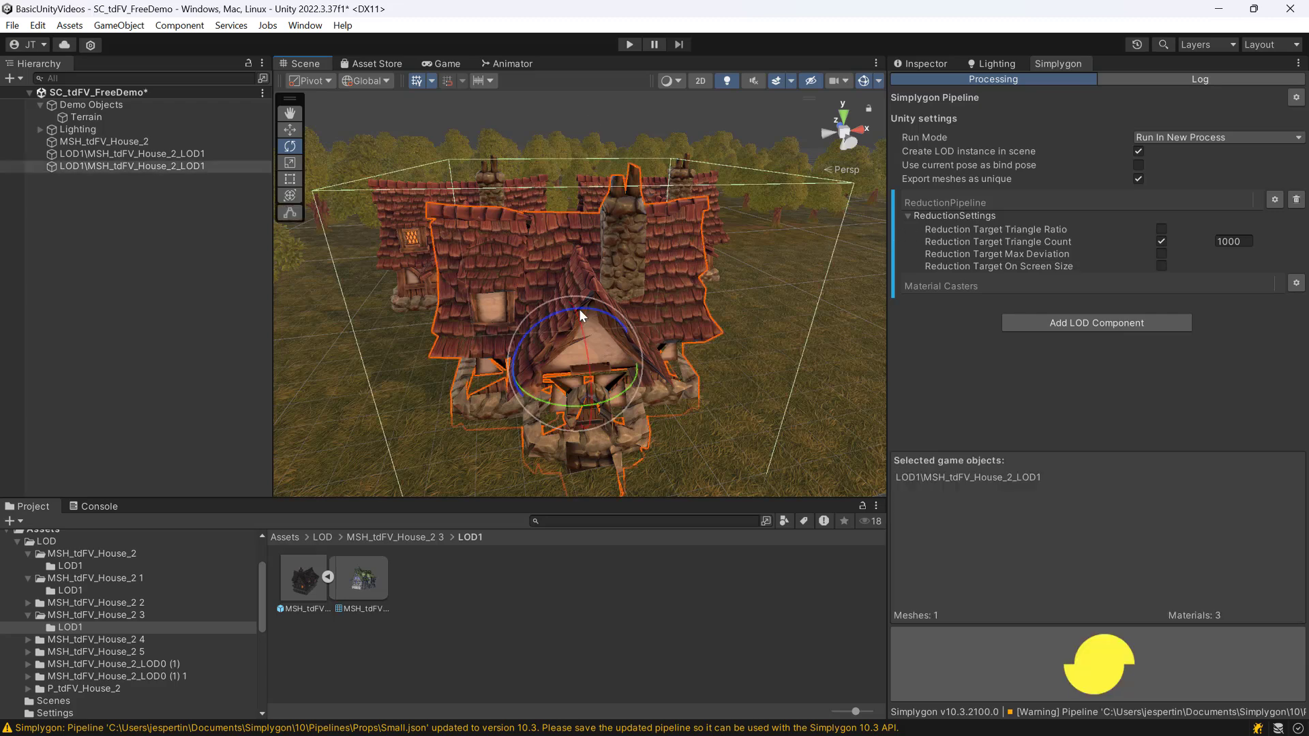
key("Delete")
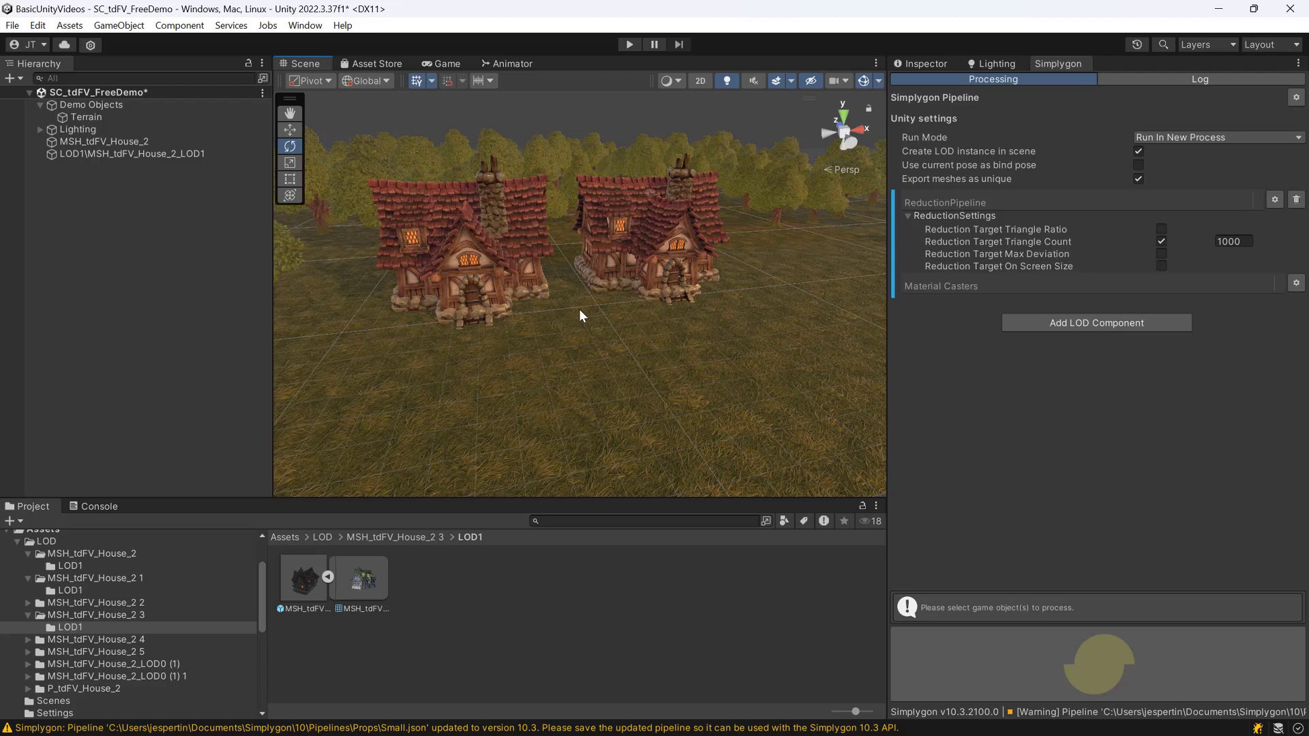
- Zoom in, set the Scene view draw mode to Shaded Wireframe, and select the LOD1 house
left_click(529, 271)
left_click(622, 263, "shift")
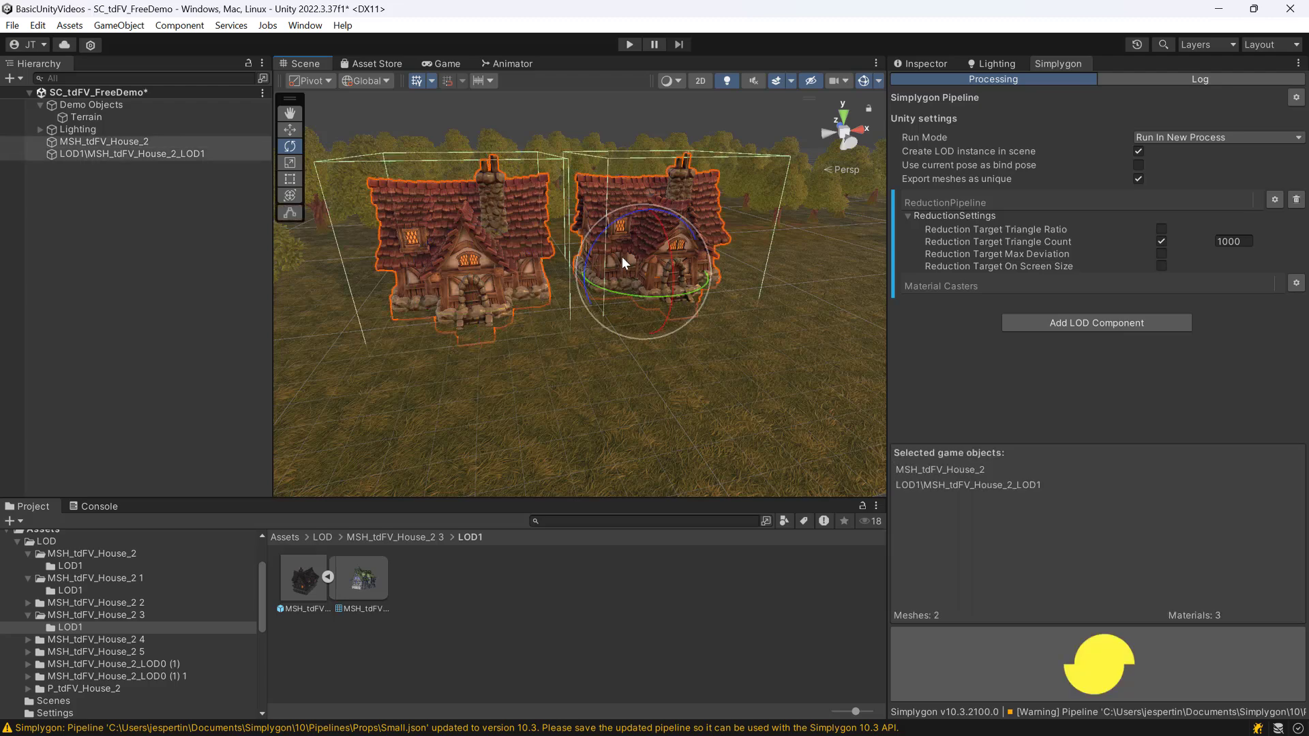
scroll(623, 257, "up", 3)
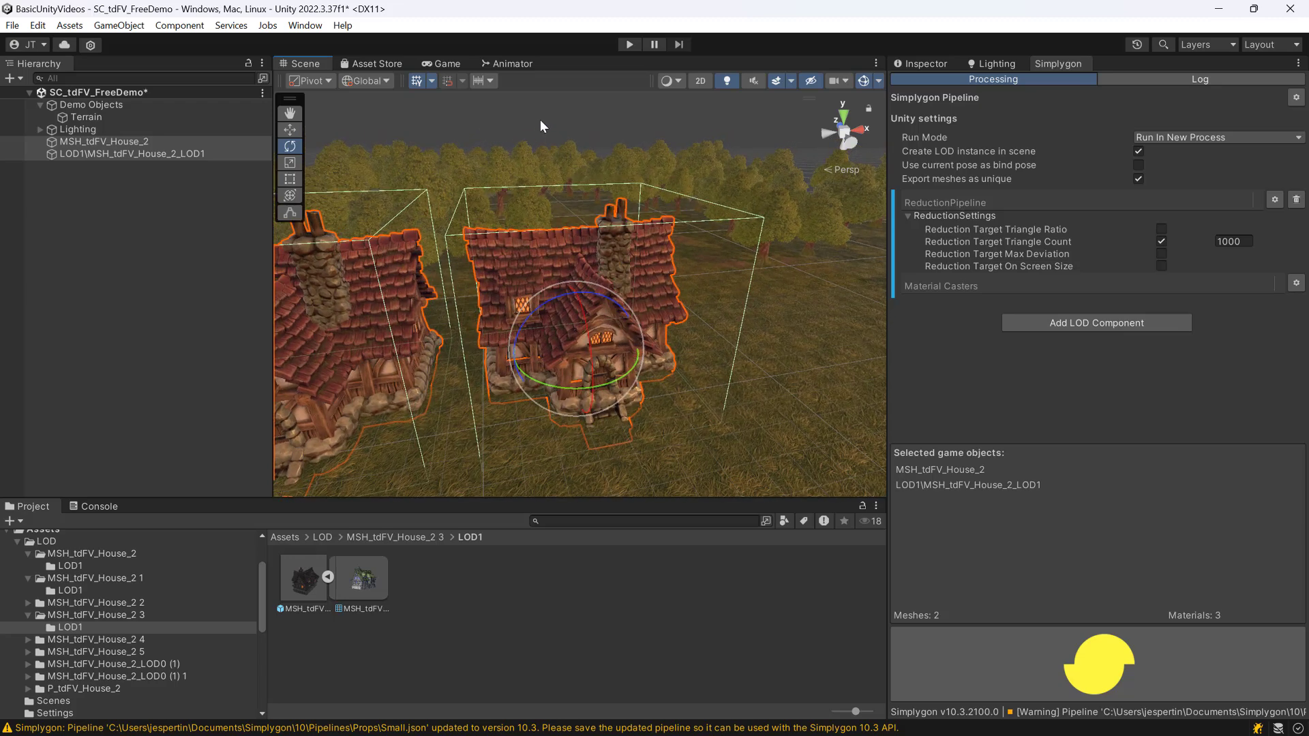
left_click(540, 120)
scroll(605, 246, "up", 3)
scroll(606, 247, "up", 2)
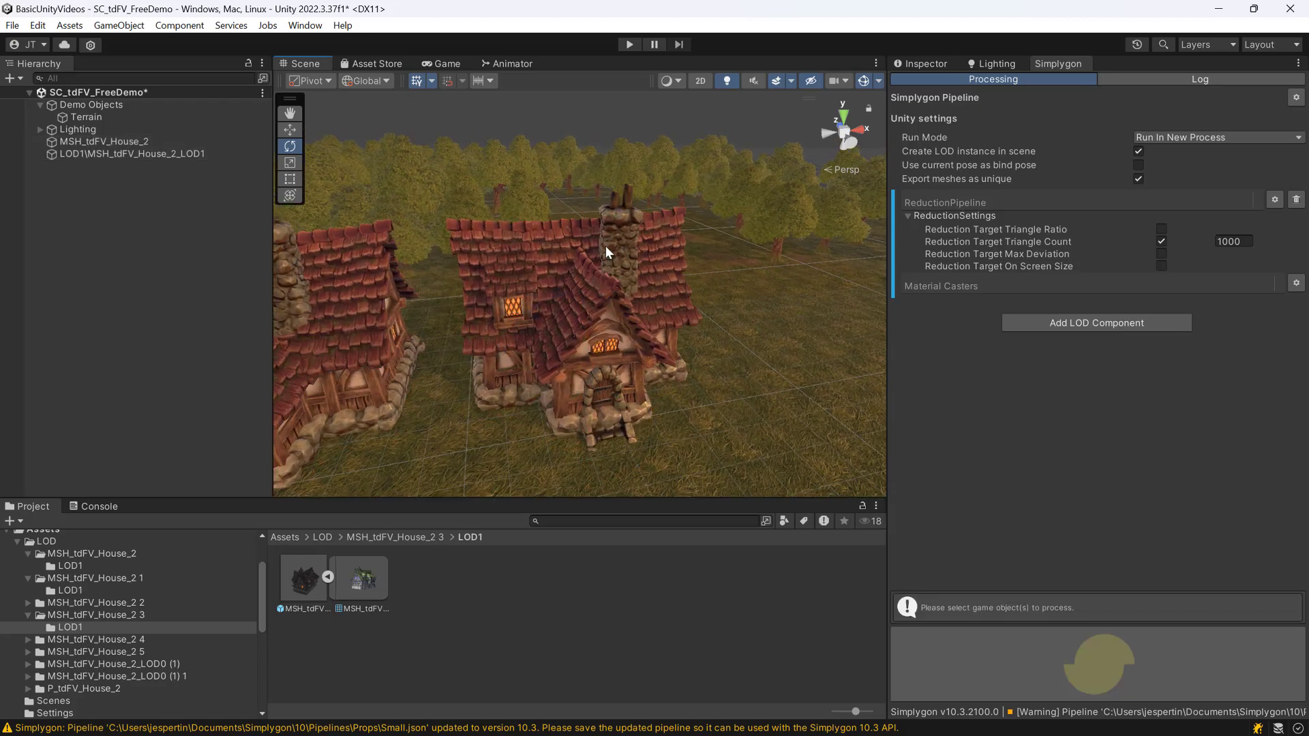
left_click(668, 80)
left_click(707, 137)
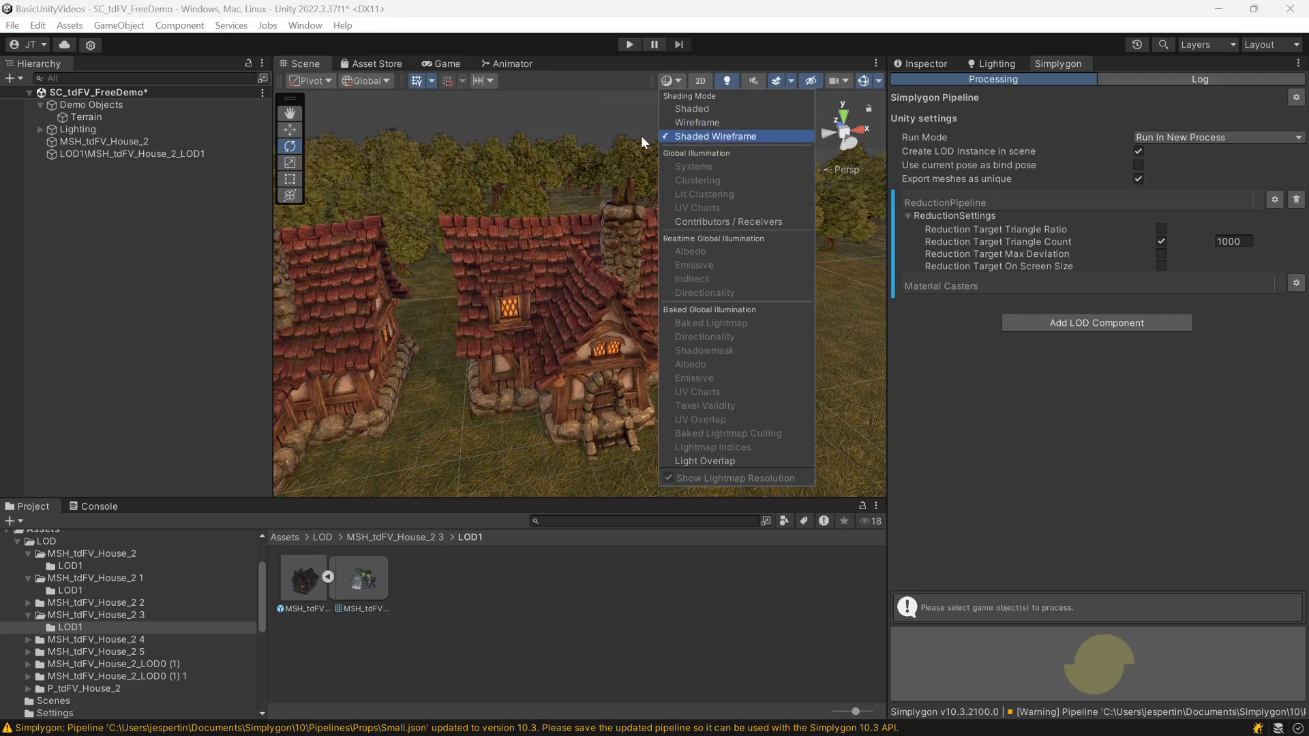
scroll(638, 295, "up", 2)
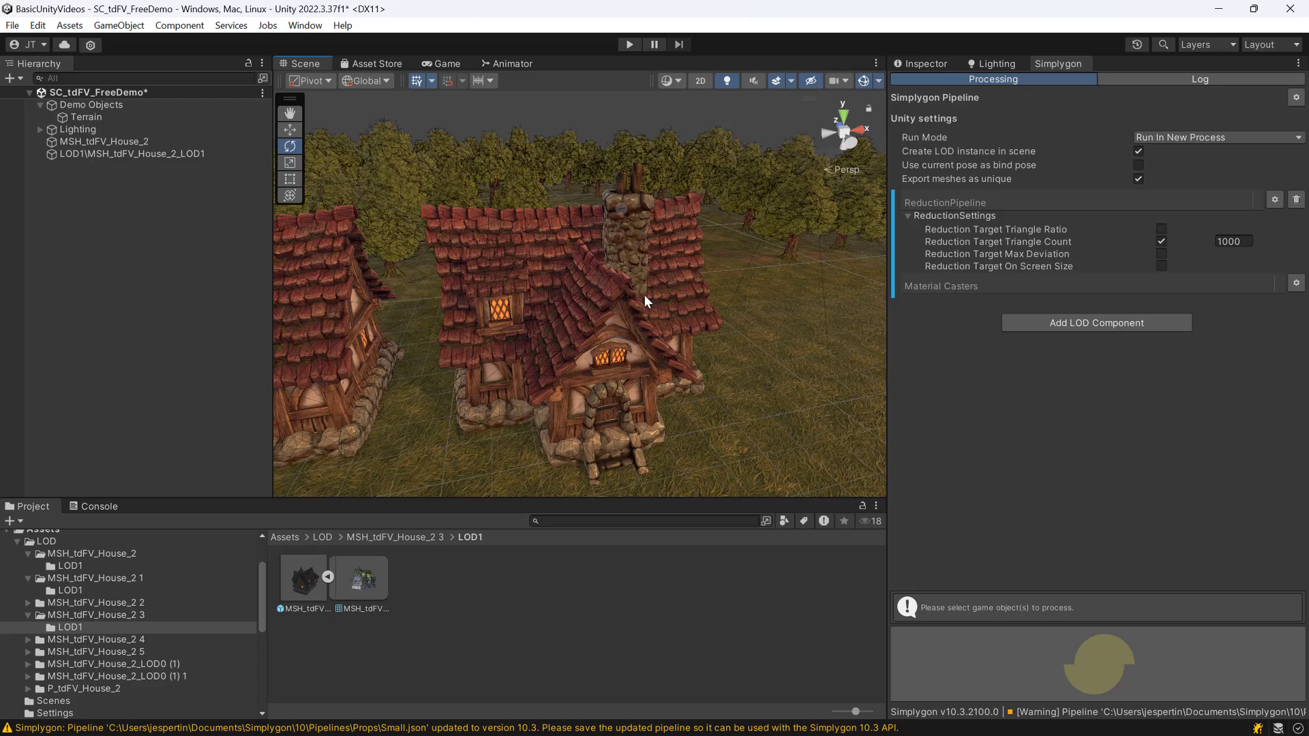
left_click(647, 294)
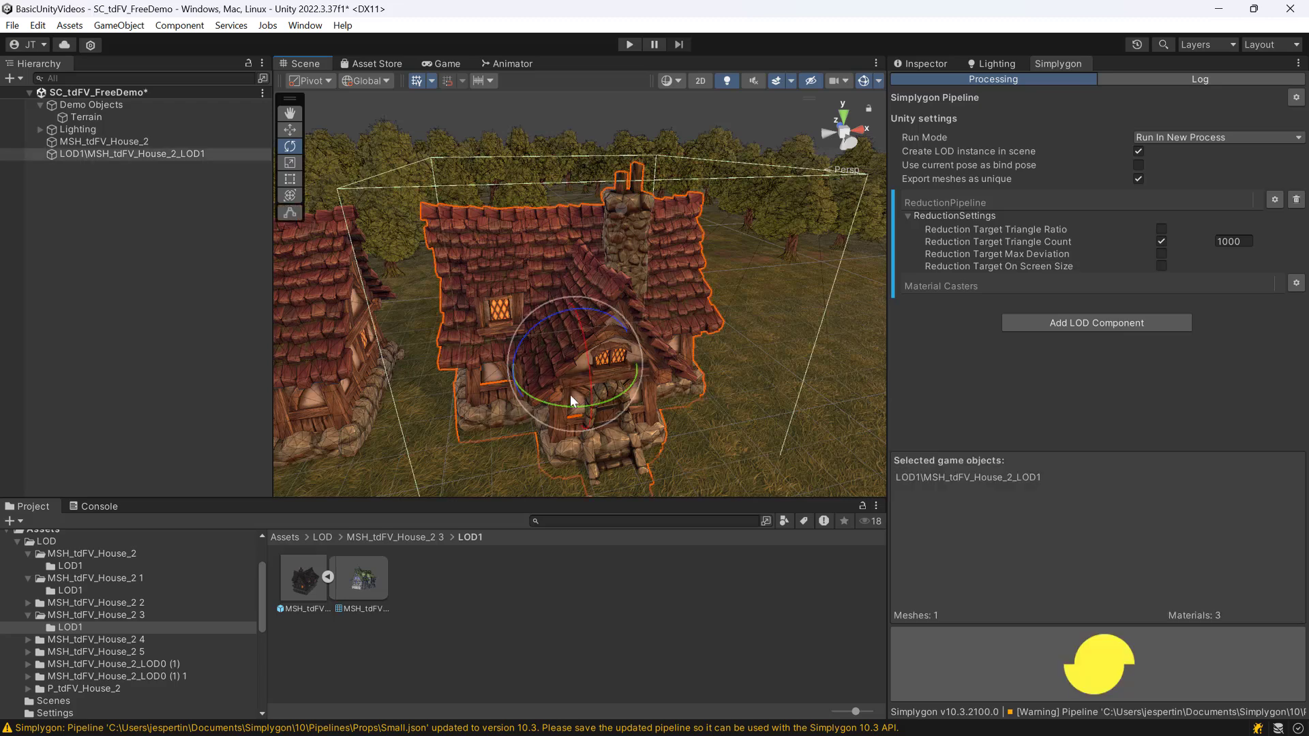